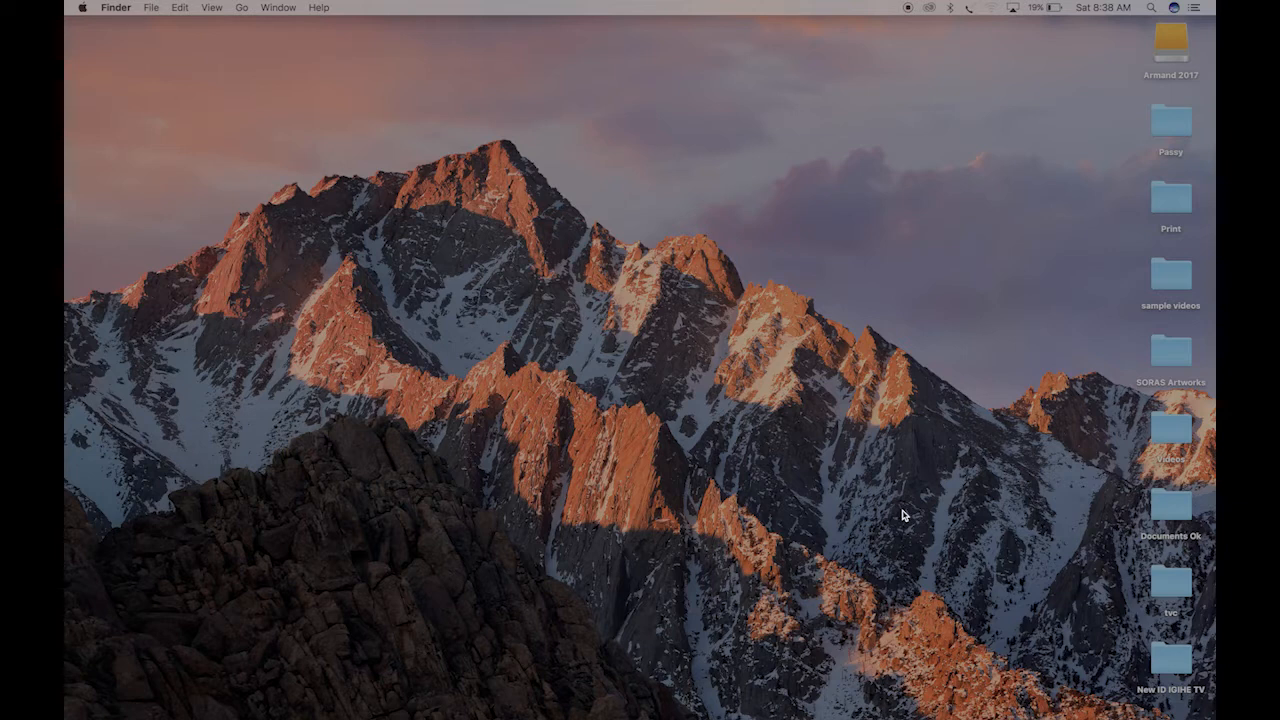
# Launch Premiere Pro and open the recent project kigal
pyautogui.click(836, 703)
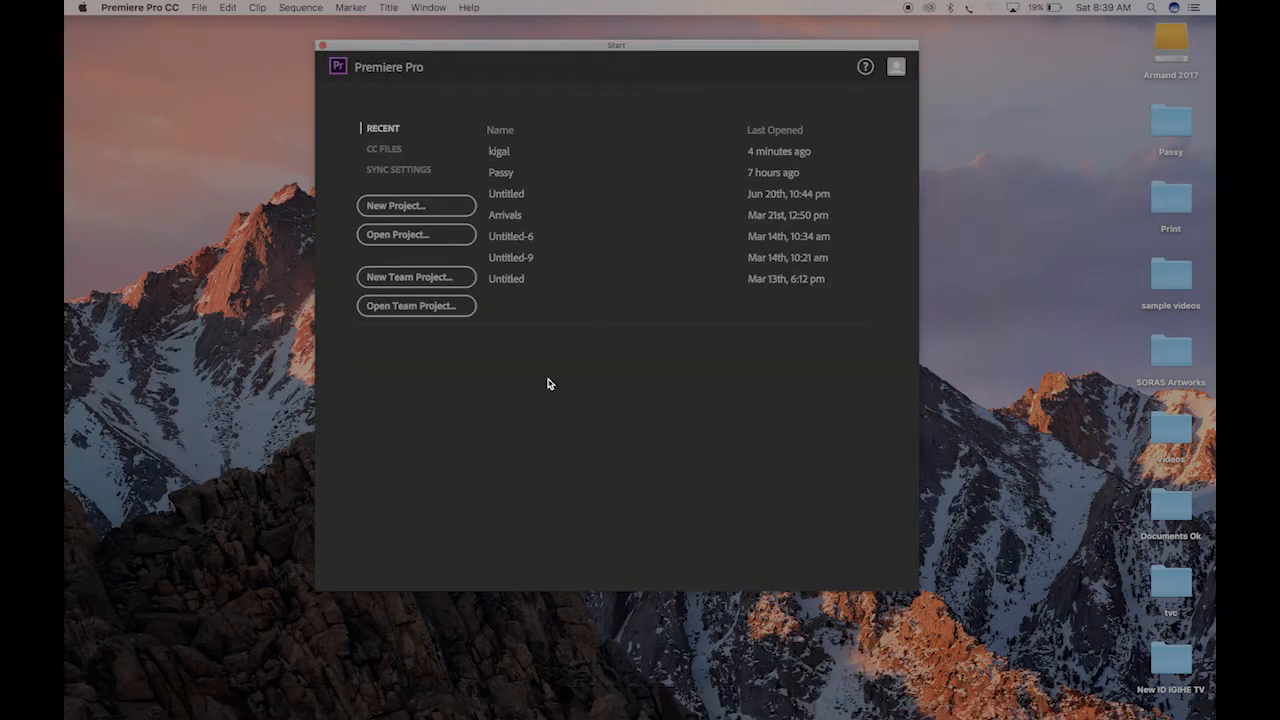
pyautogui.click(500, 151)
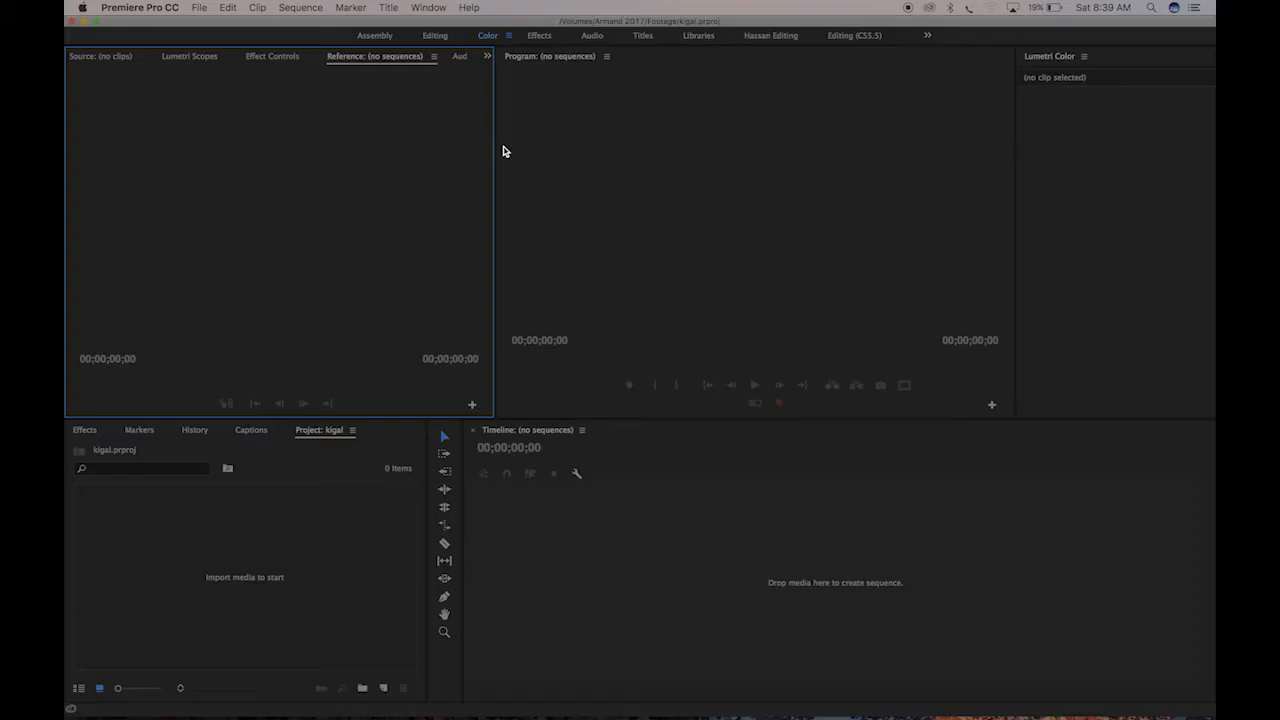
# Import the clips IMG_0272.MOV, IMG_0282.MOV and IMG_0302.MOV from the Footage folder into the project
pyautogui.doubleClick(241, 577)
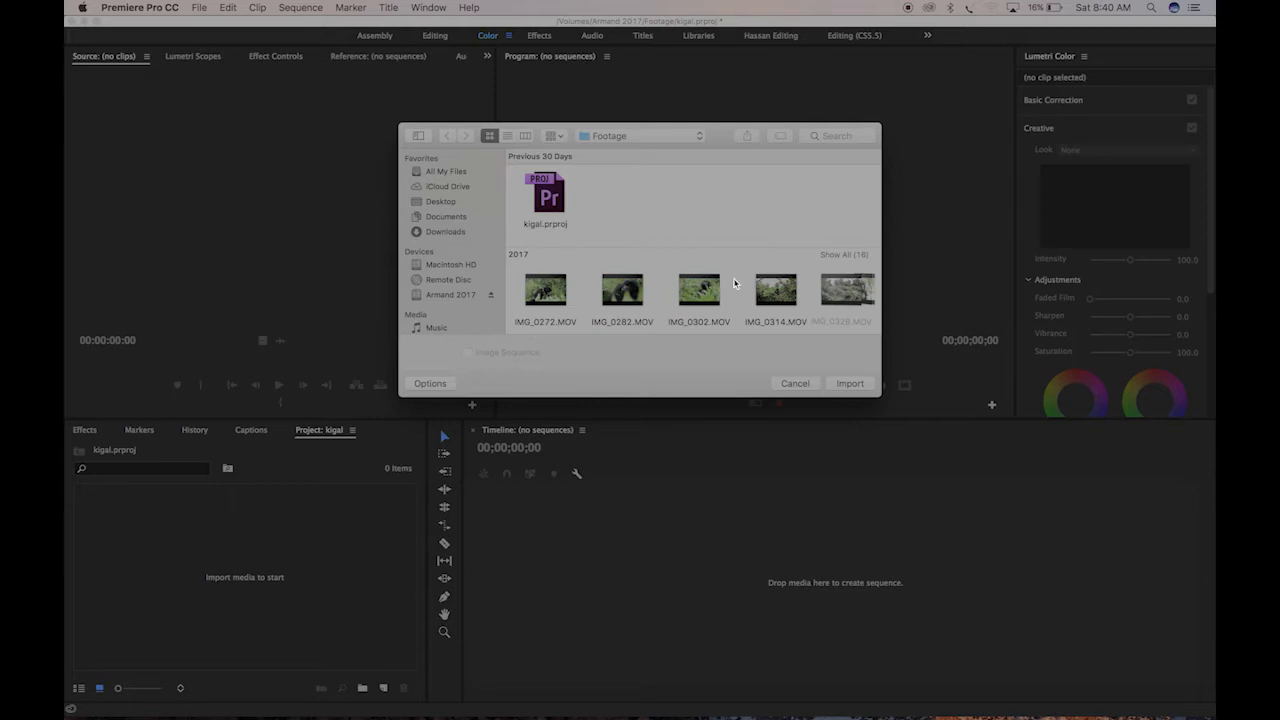
pyautogui.moveTo(735, 283); pyautogui.dragTo(547, 295)
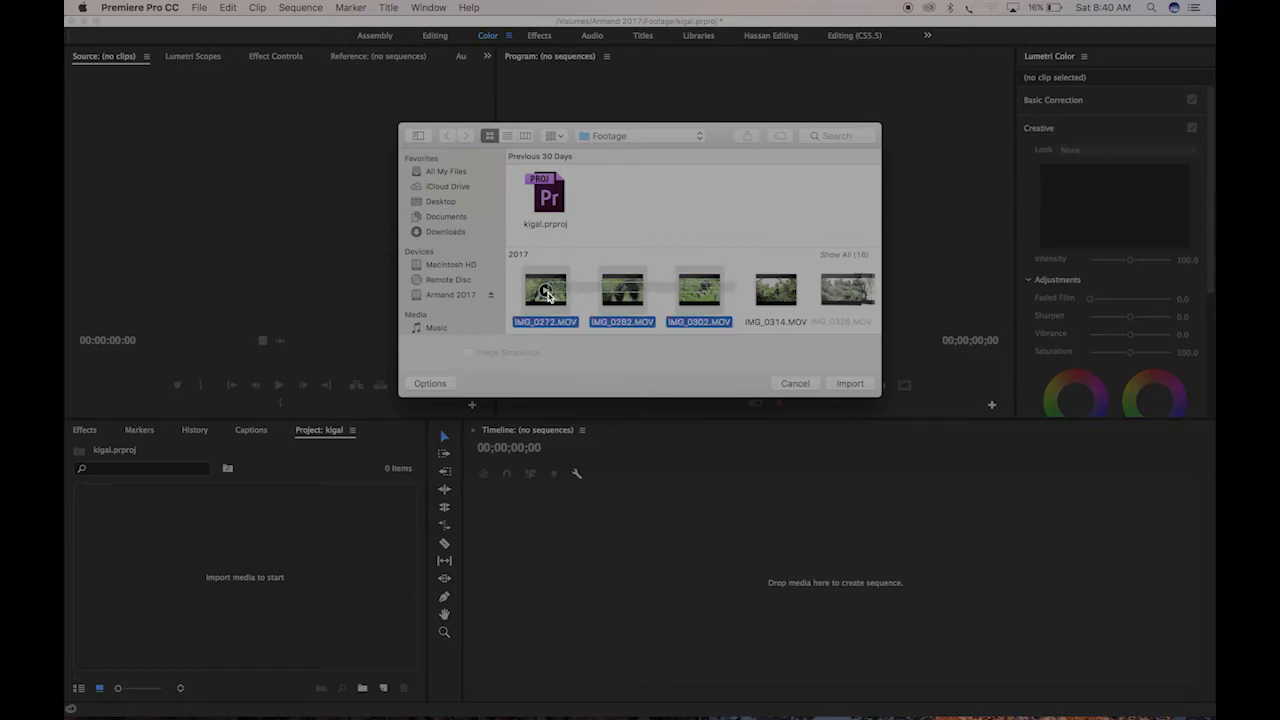
pyautogui.click(850, 384)
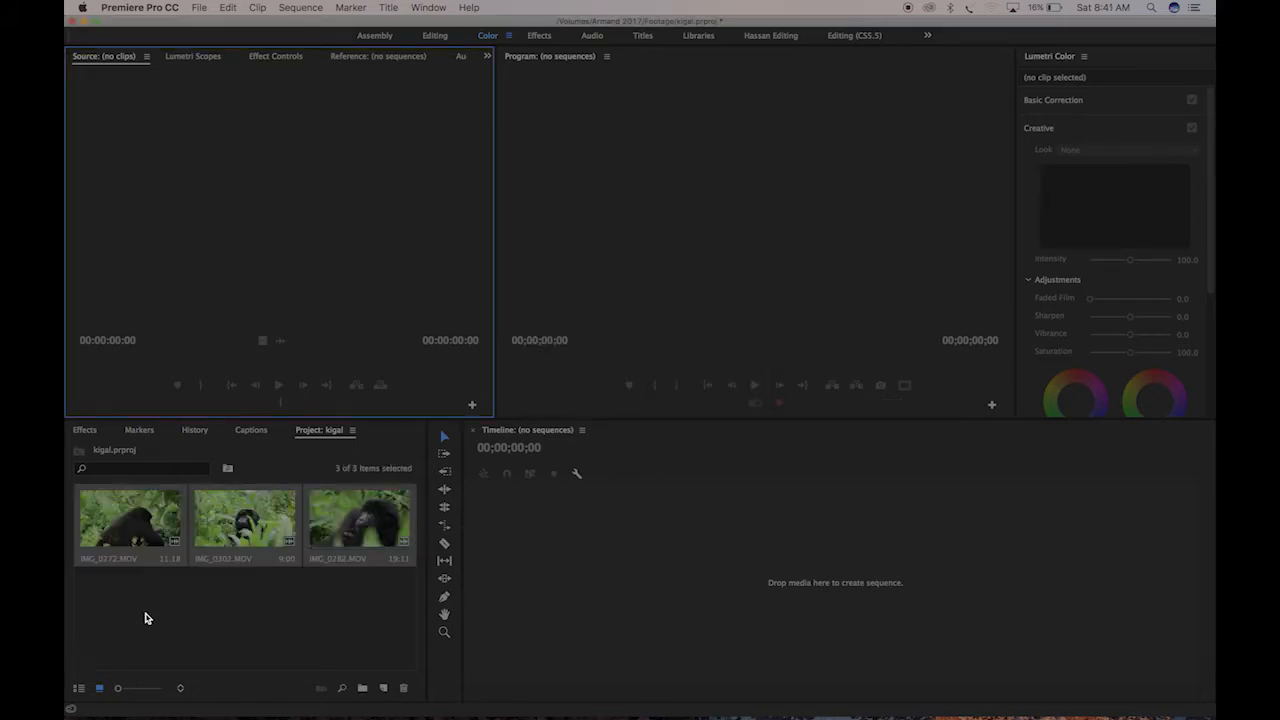
pyautogui.click(145, 618)
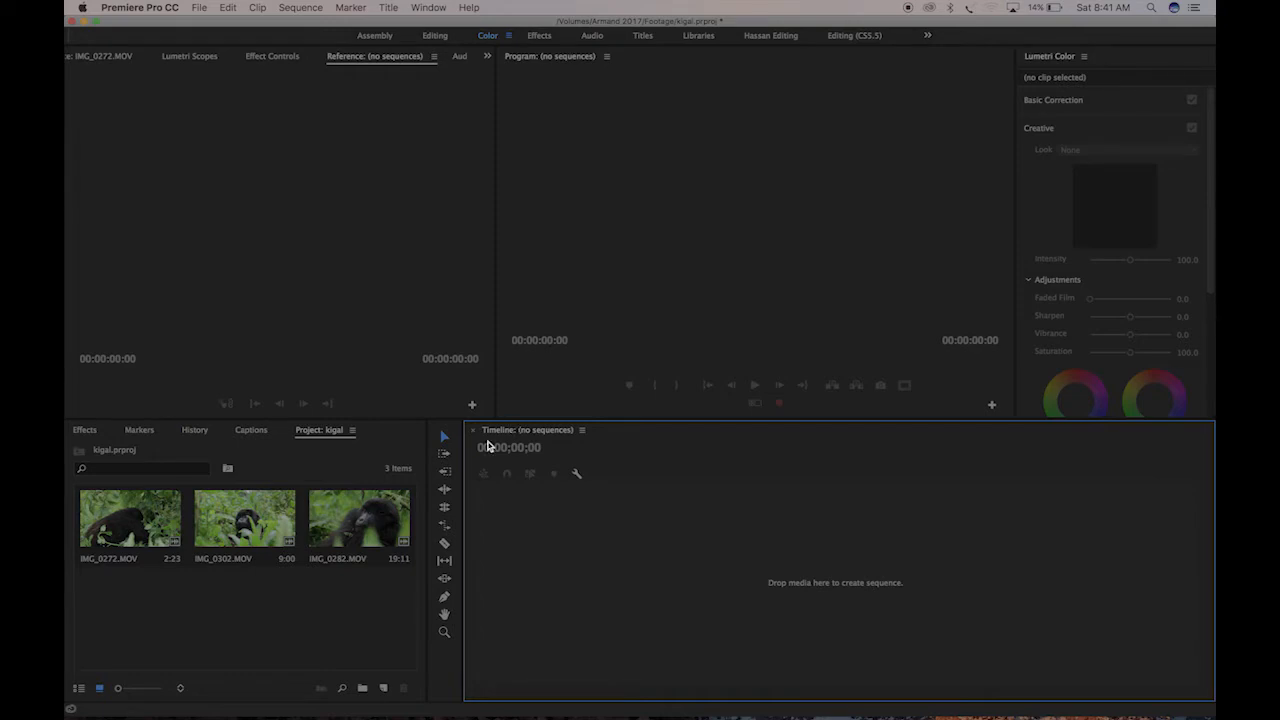
# Mark a section of about 2:10 (seconds:frames) near the start of IMG_0282.MOV and create a sequence from it
pyautogui.doubleClick(370, 505)
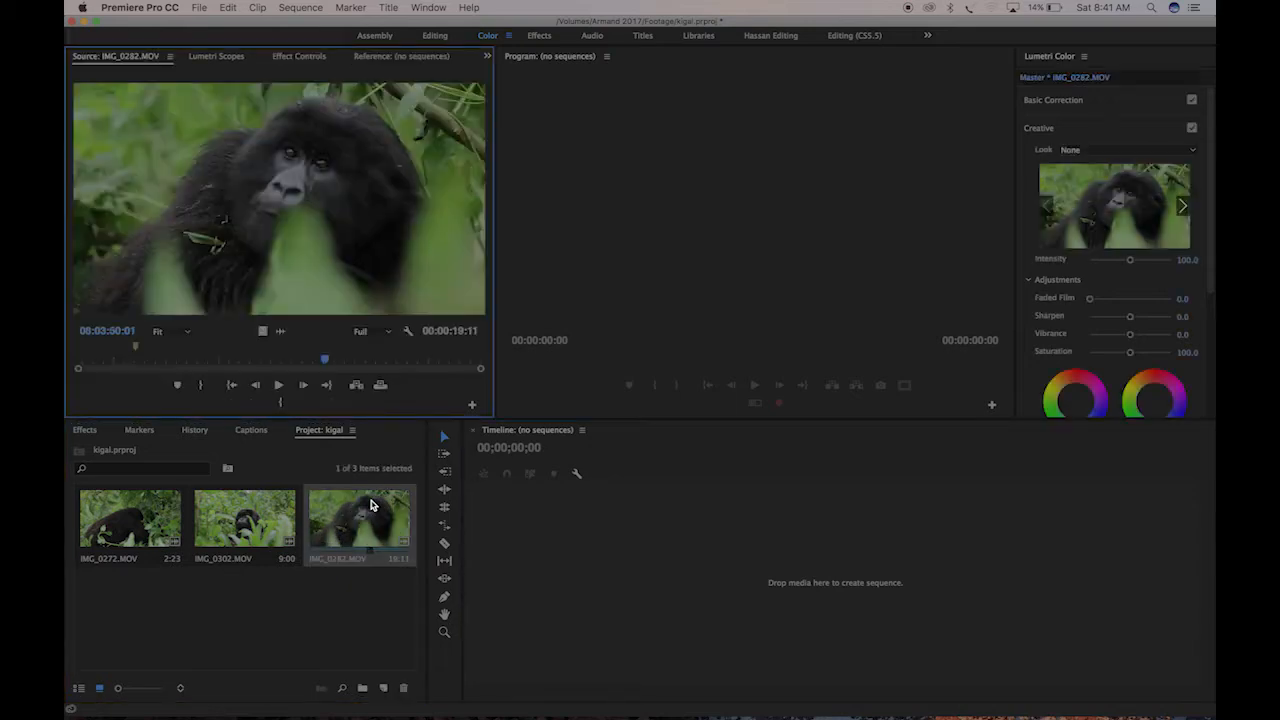
pyautogui.moveTo(333, 360); pyautogui.dragTo(66, 366)
pyautogui.press('space')
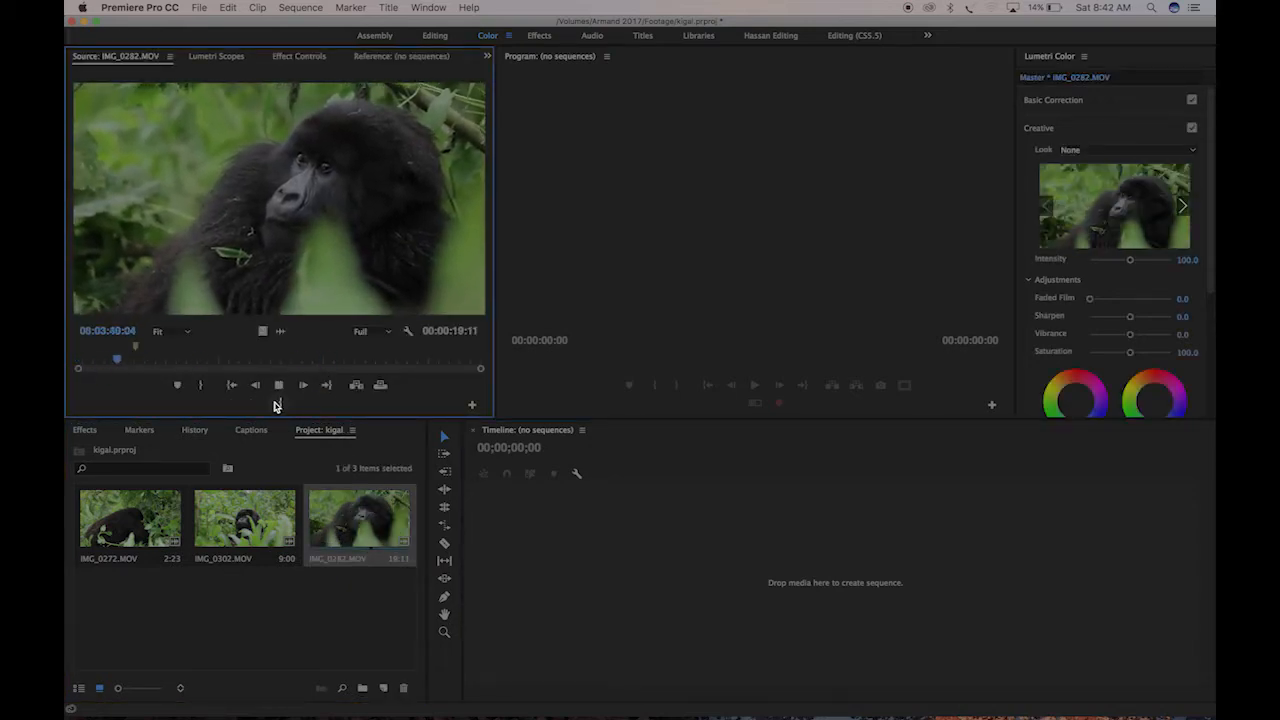
pyautogui.press('i')
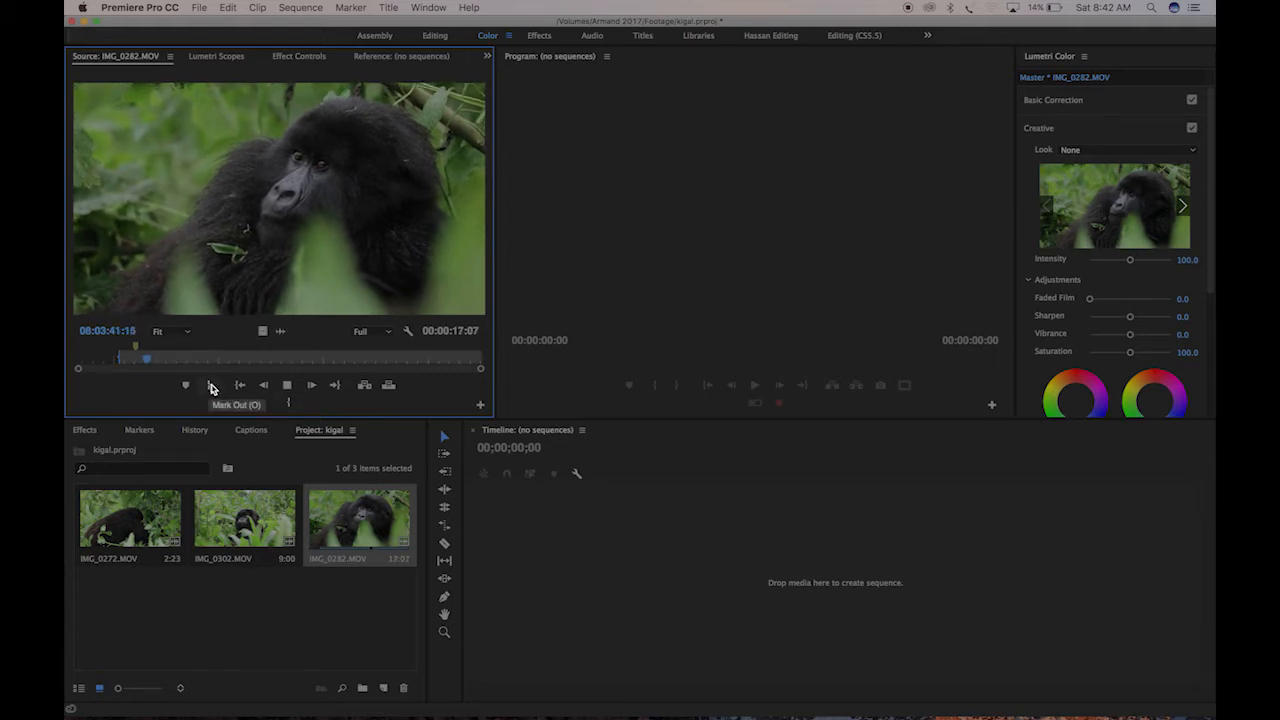
pyautogui.click(211, 388)
pyautogui.moveTo(237, 194); pyautogui.dragTo(555, 580)
# Mark a section of about 2:24 (seconds:frames) in IMG_0302.MOV and place it directly after the first clip on V1
pyautogui.doubleClick(237, 525)
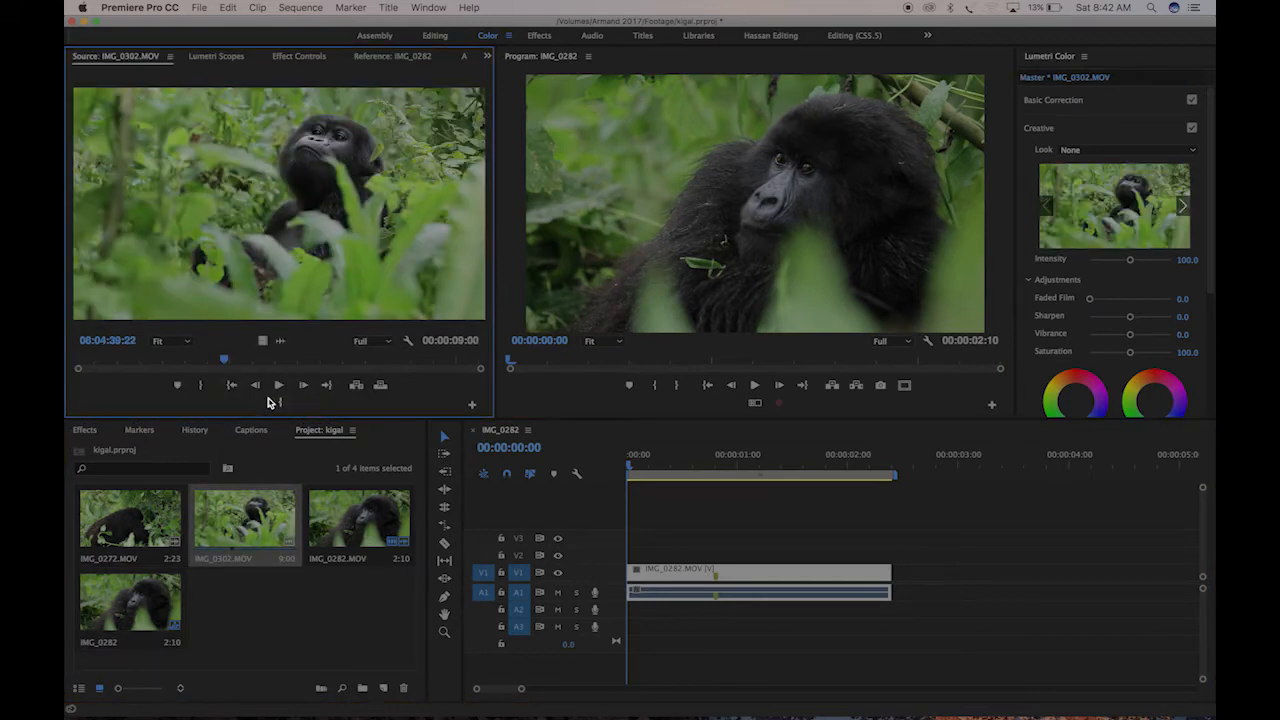
pyautogui.click(280, 403)
pyautogui.press('space')
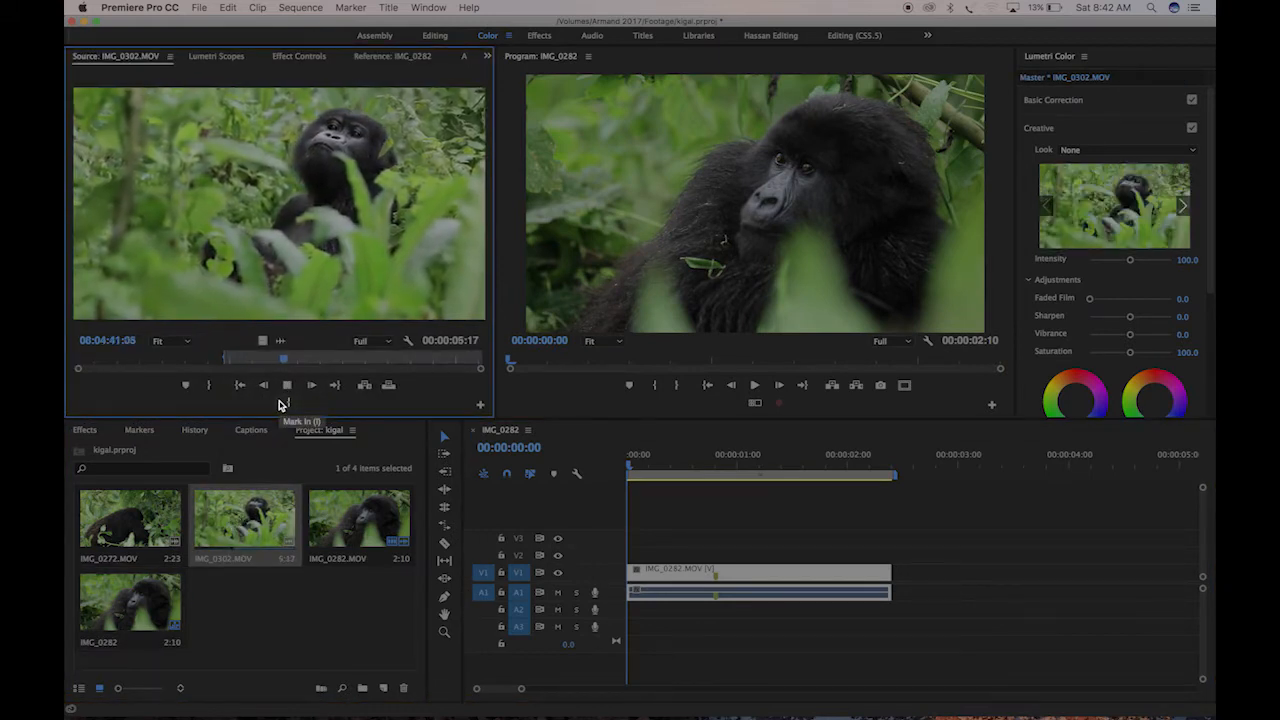
pyautogui.press('space')
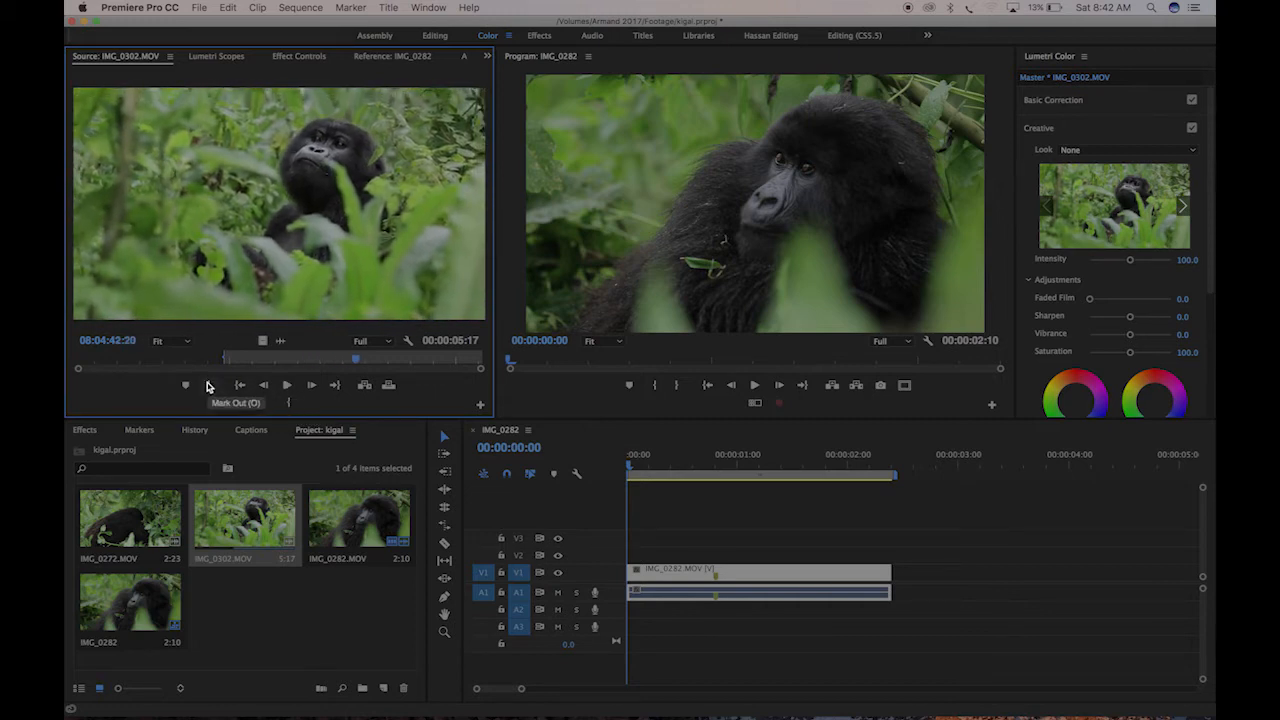
pyautogui.click(209, 385)
pyautogui.moveTo(288, 158); pyautogui.dragTo(899, 572)
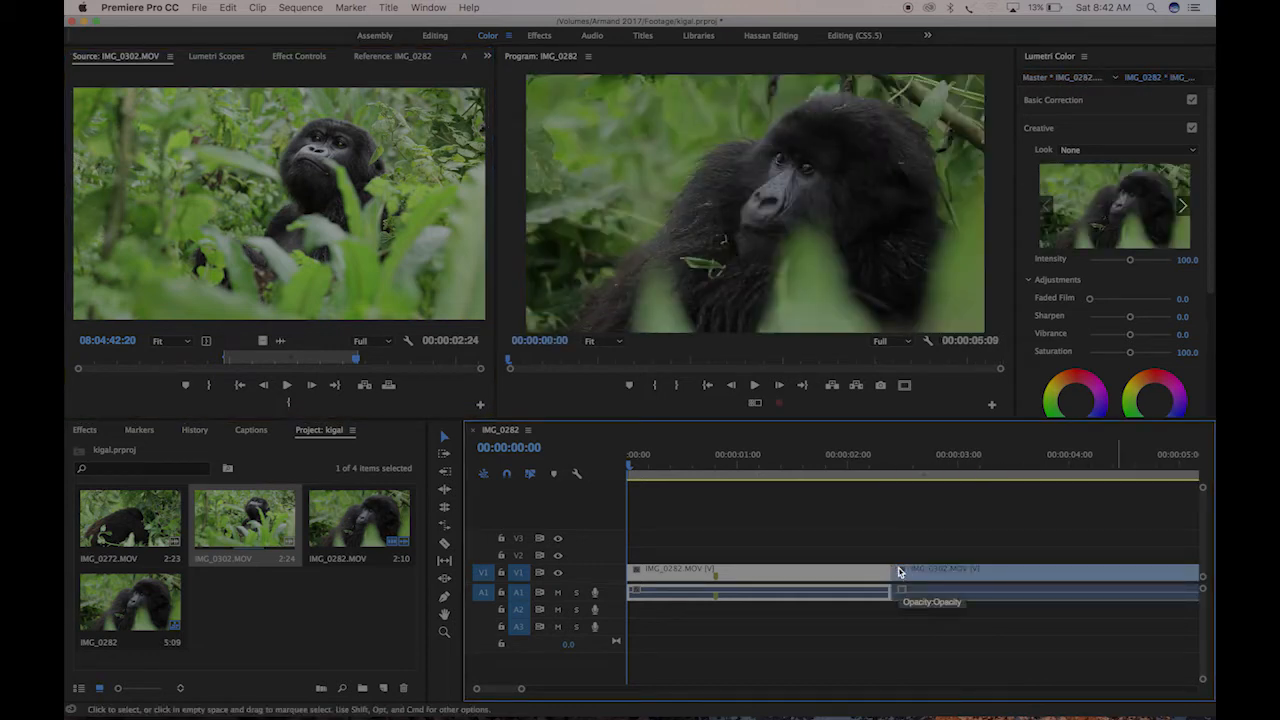
# Add the already marked section of IMG_0272.MOV to the end of the sequence, directly after IMG_0302.MOV on V1
pyautogui.doubleClick(128, 523)
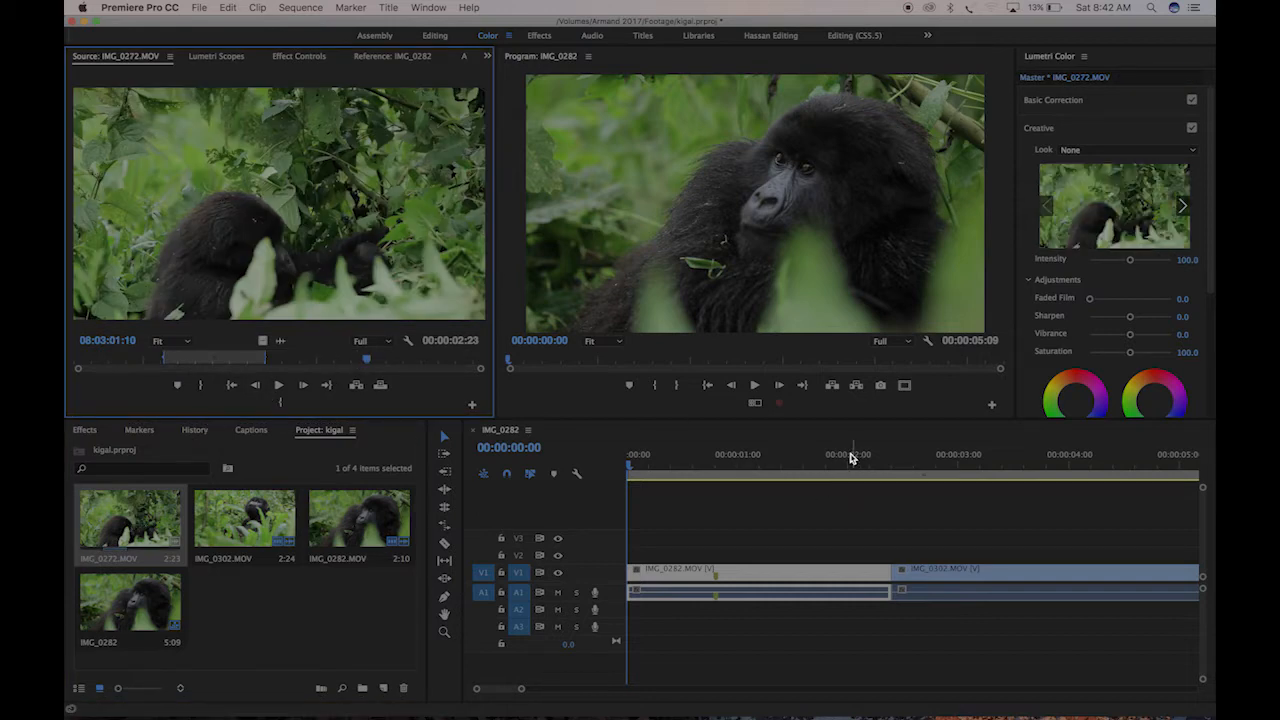
pyautogui.click(852, 457)
pyautogui.press('-')
pyautogui.press('-')
pyautogui.click(228, 251)
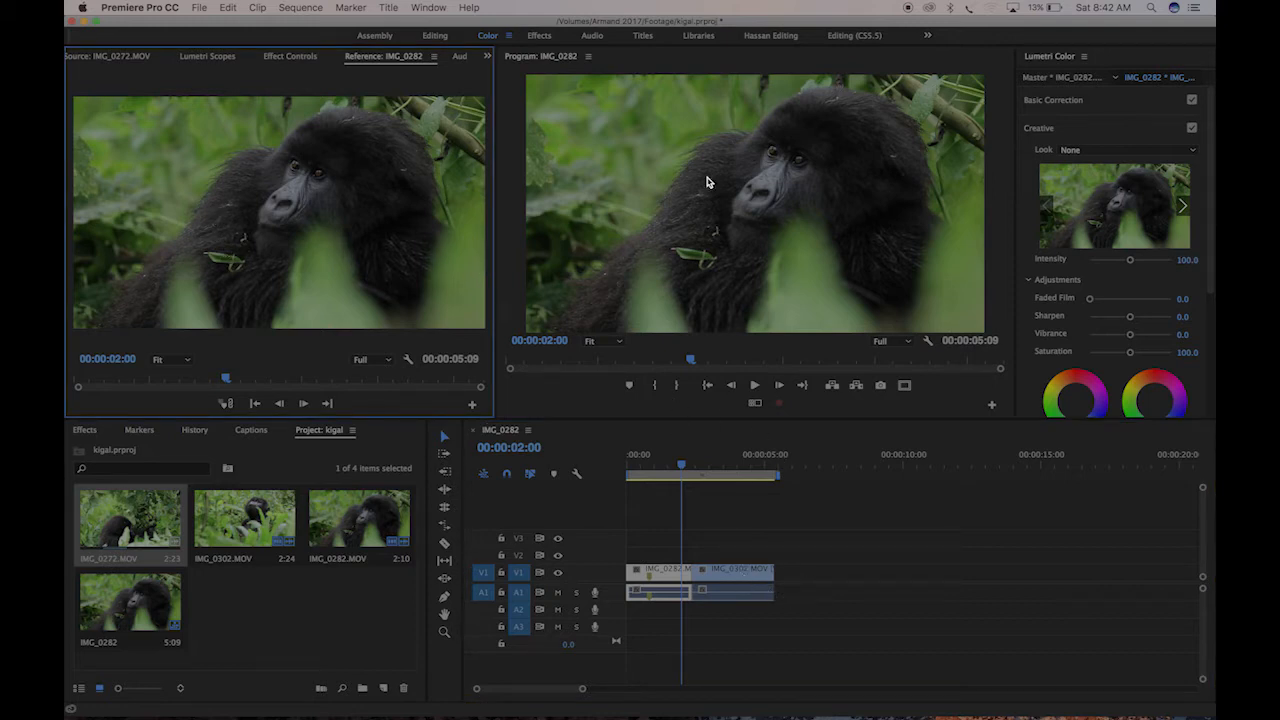
pyautogui.doubleClick(152, 512)
pyautogui.moveTo(250, 252); pyautogui.dragTo(782, 571)
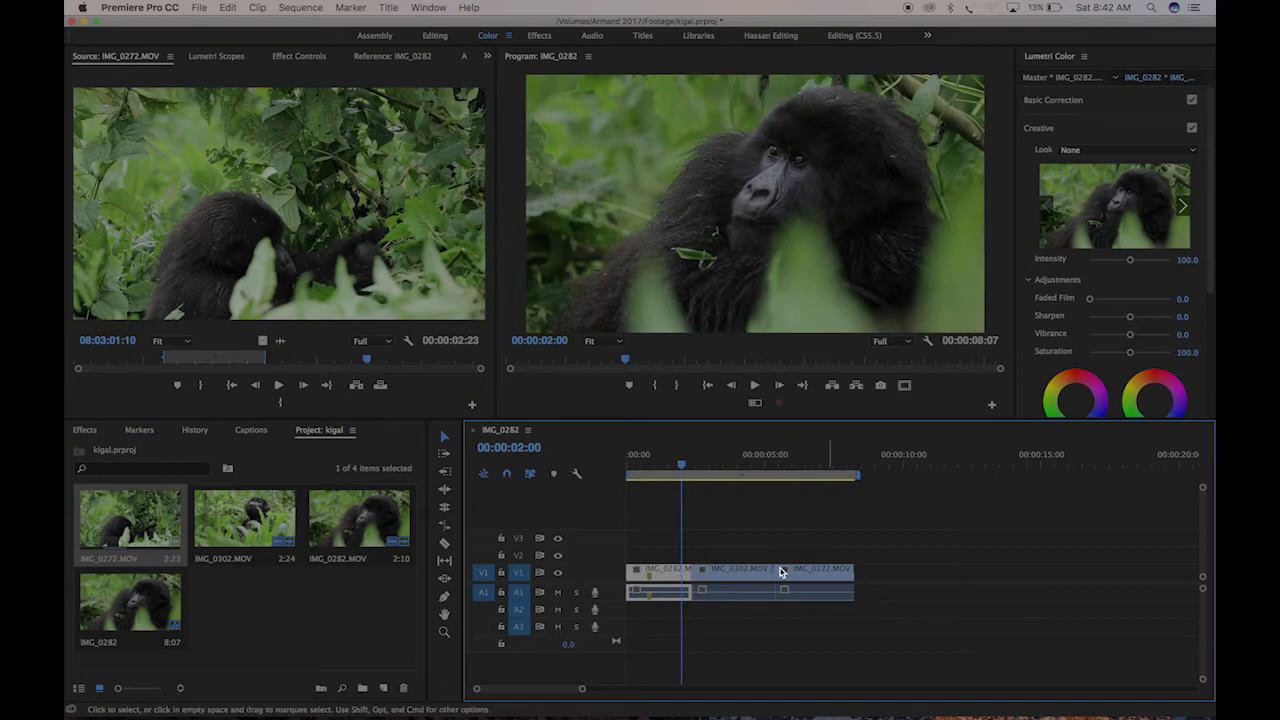
# Play the assembled sequence from its beginning to review the three clips, and return the playhead to the start
pyautogui.click(830, 463)
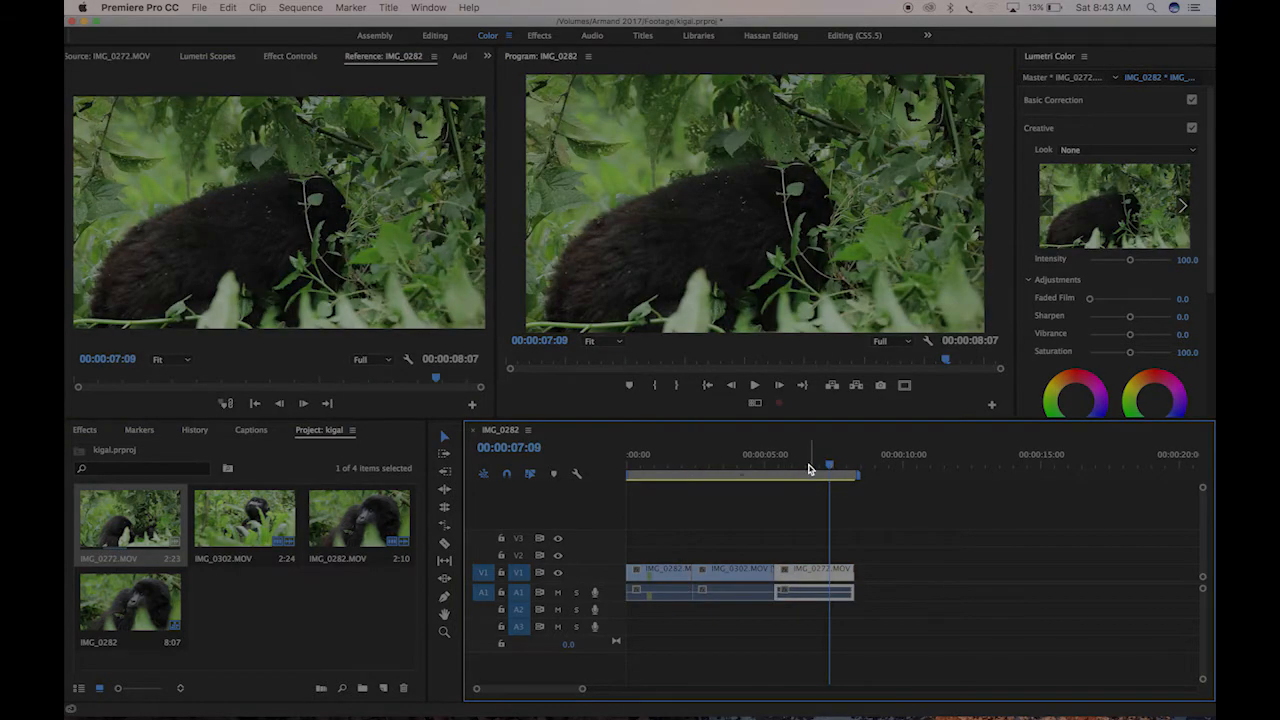
pyautogui.press('Home')
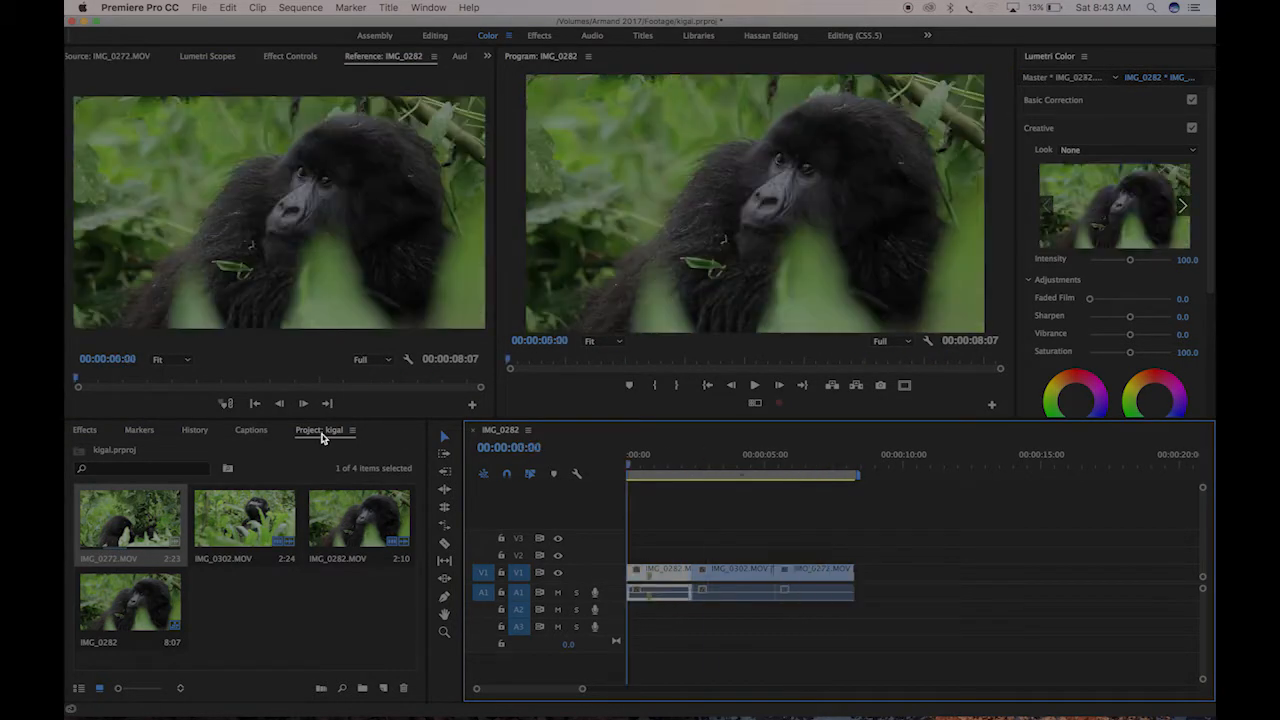
pyautogui.press('space')
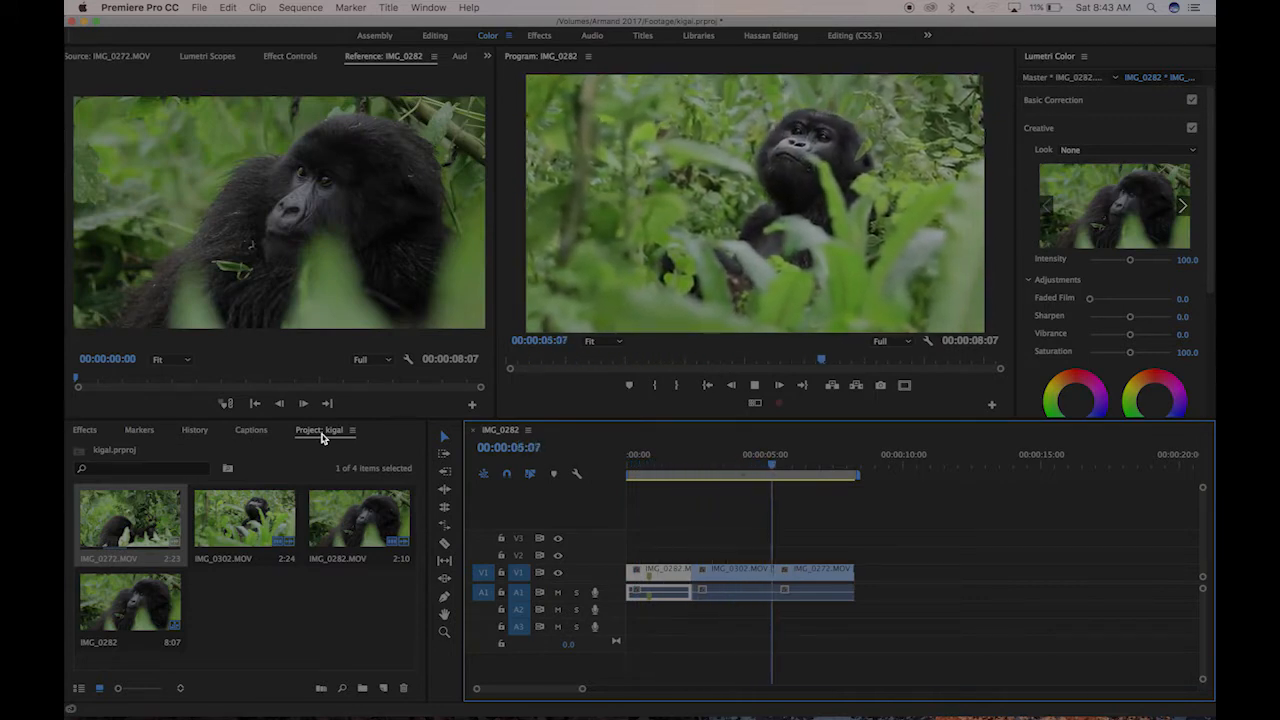
pyautogui.press('space')
pyautogui.press('Home')
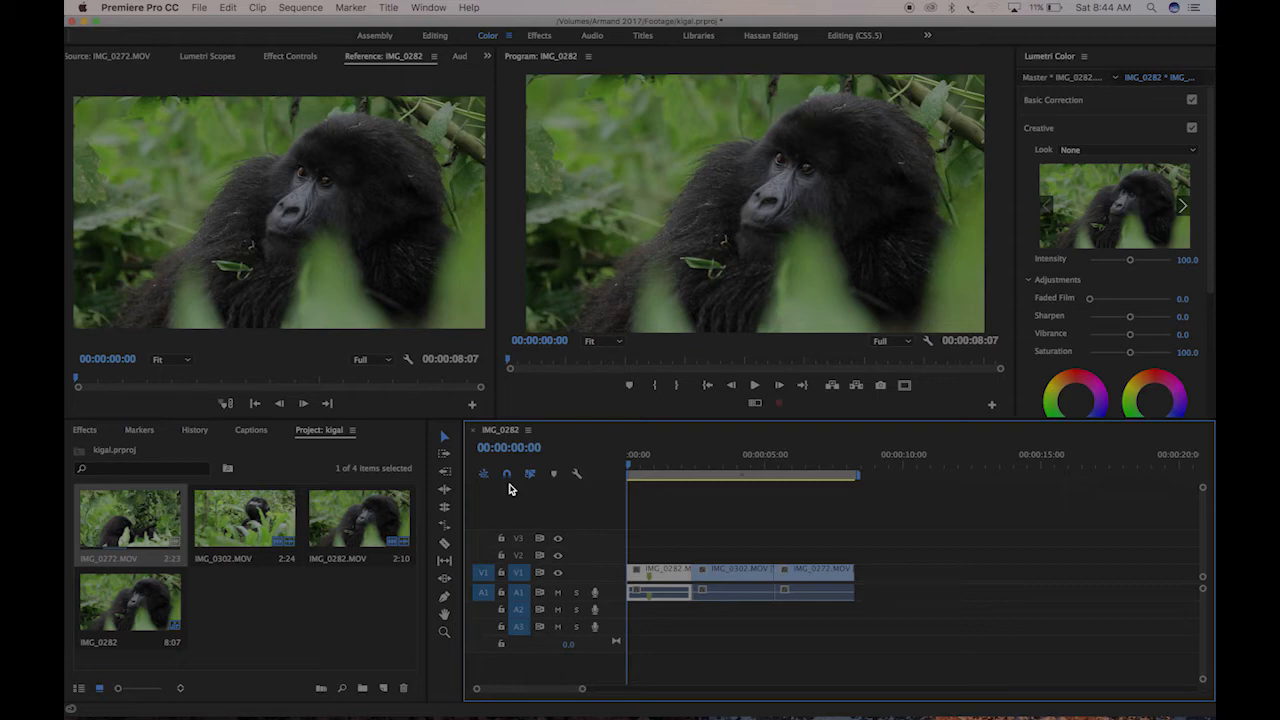
pyautogui.click(200, 9)
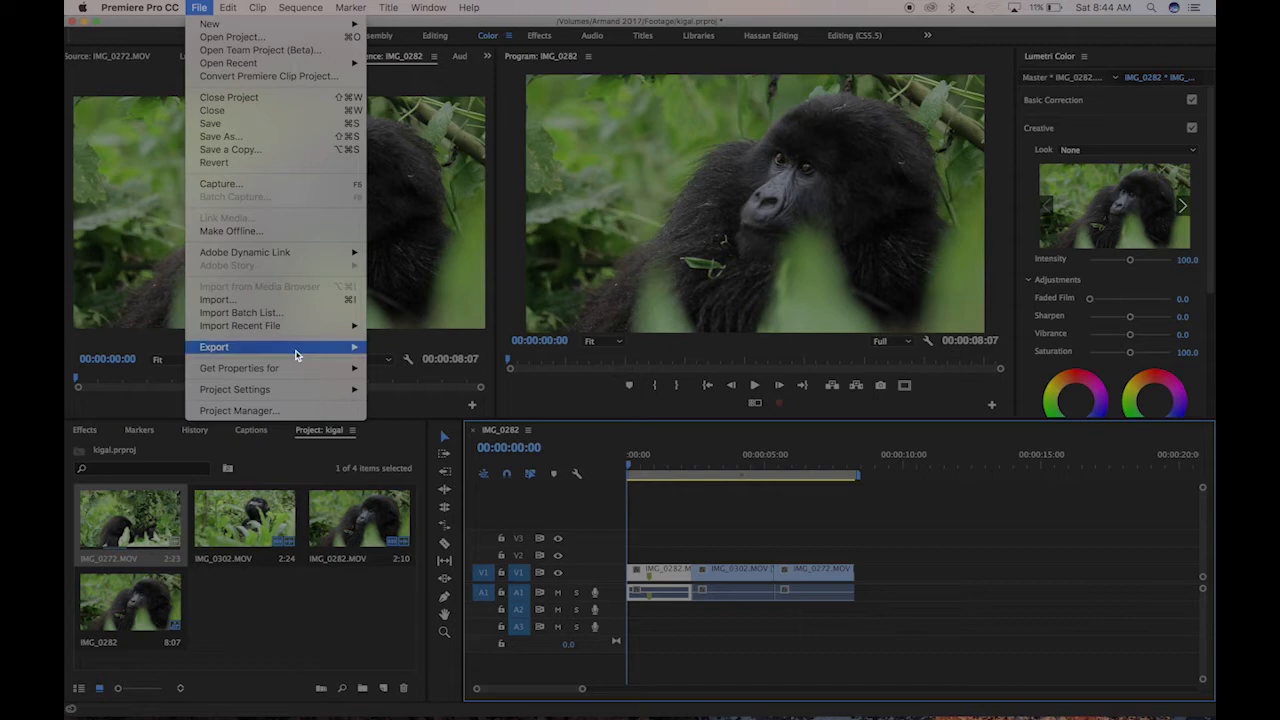
pyautogui.moveTo(296, 355)
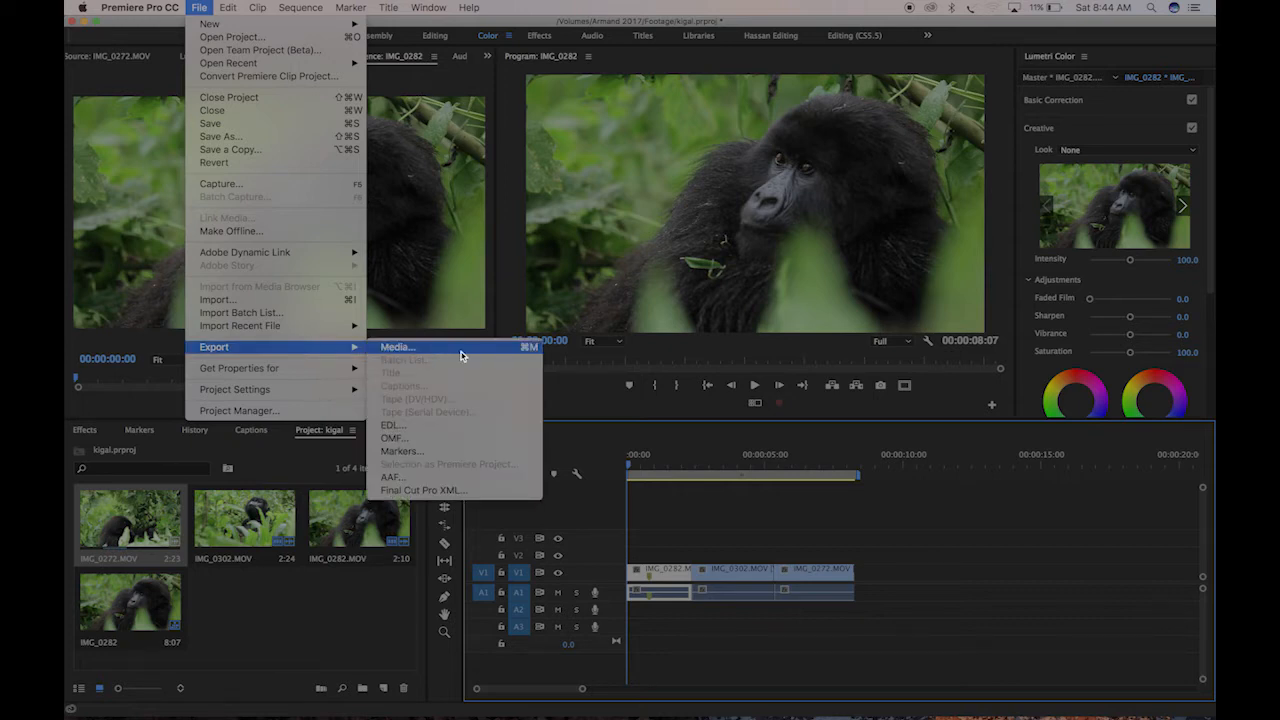
pyautogui.click(806, 212)
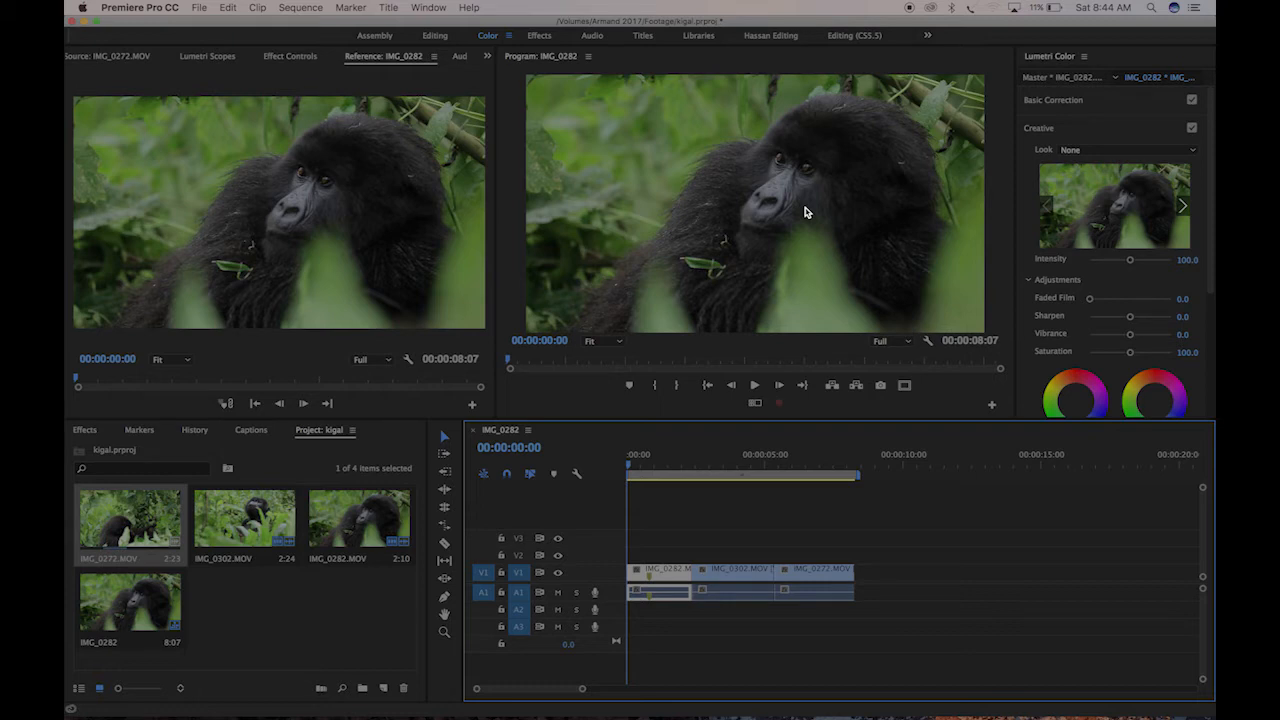
# Open the media export settings for the sequence and choose H.264 as the format
pyautogui.press('super+m')
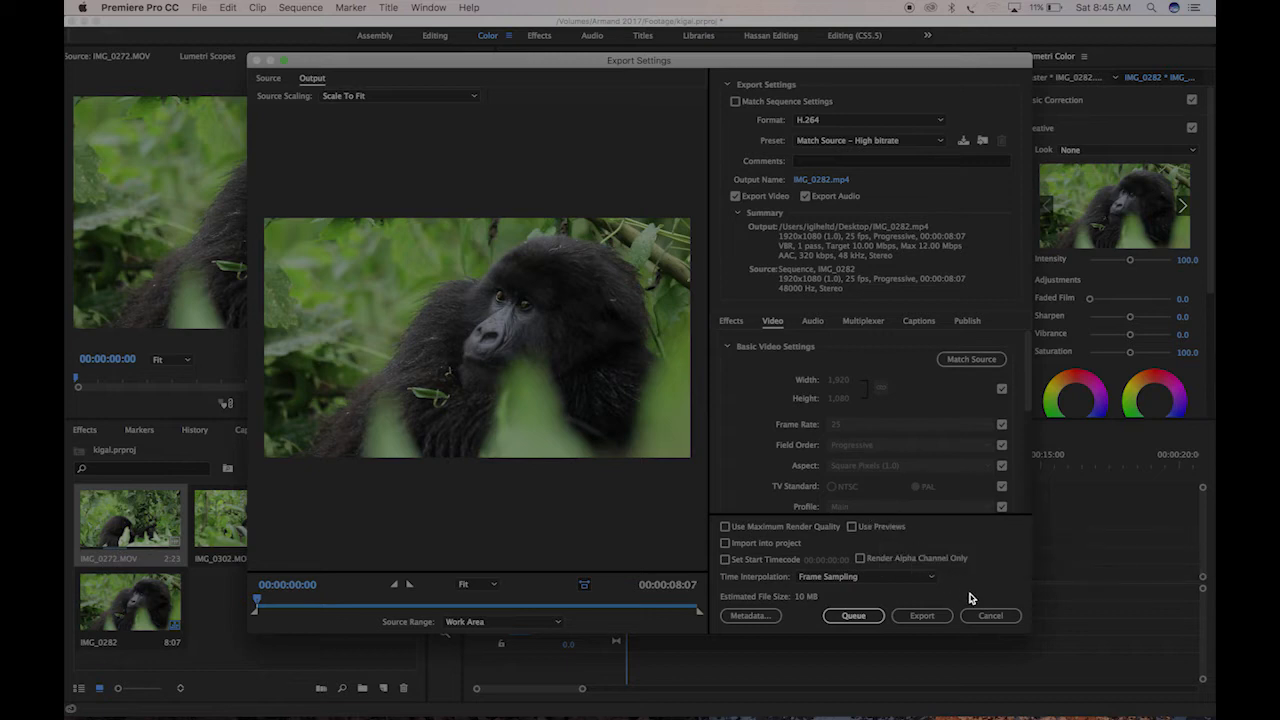
pyautogui.click(940, 125)
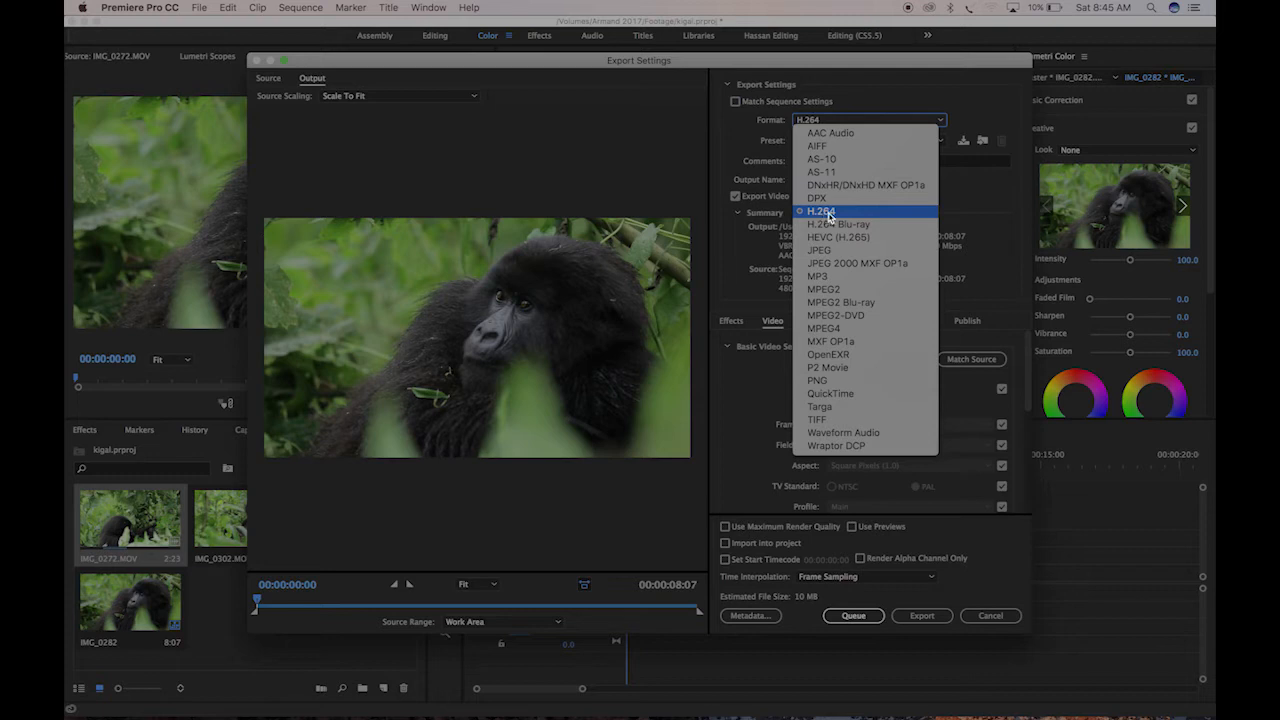
pyautogui.click(876, 213)
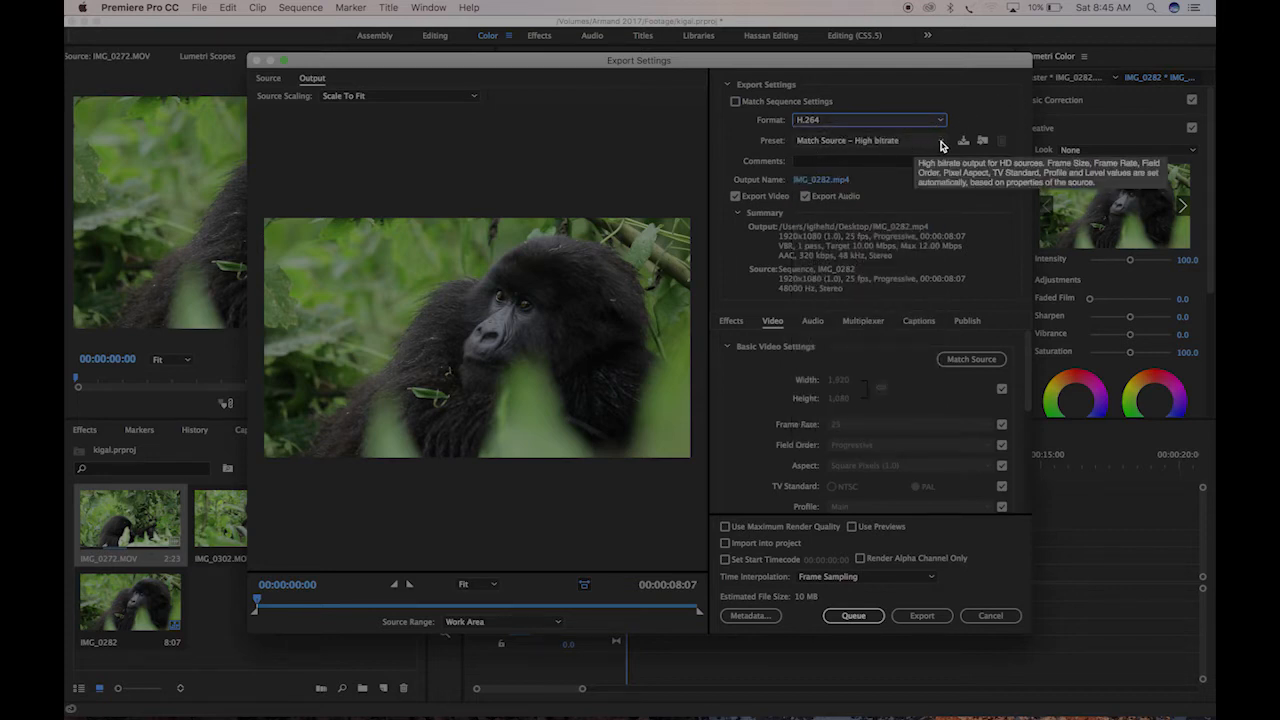
# Look through the available H.264 presets and choose HD 720p 25
pyautogui.click(941, 144)
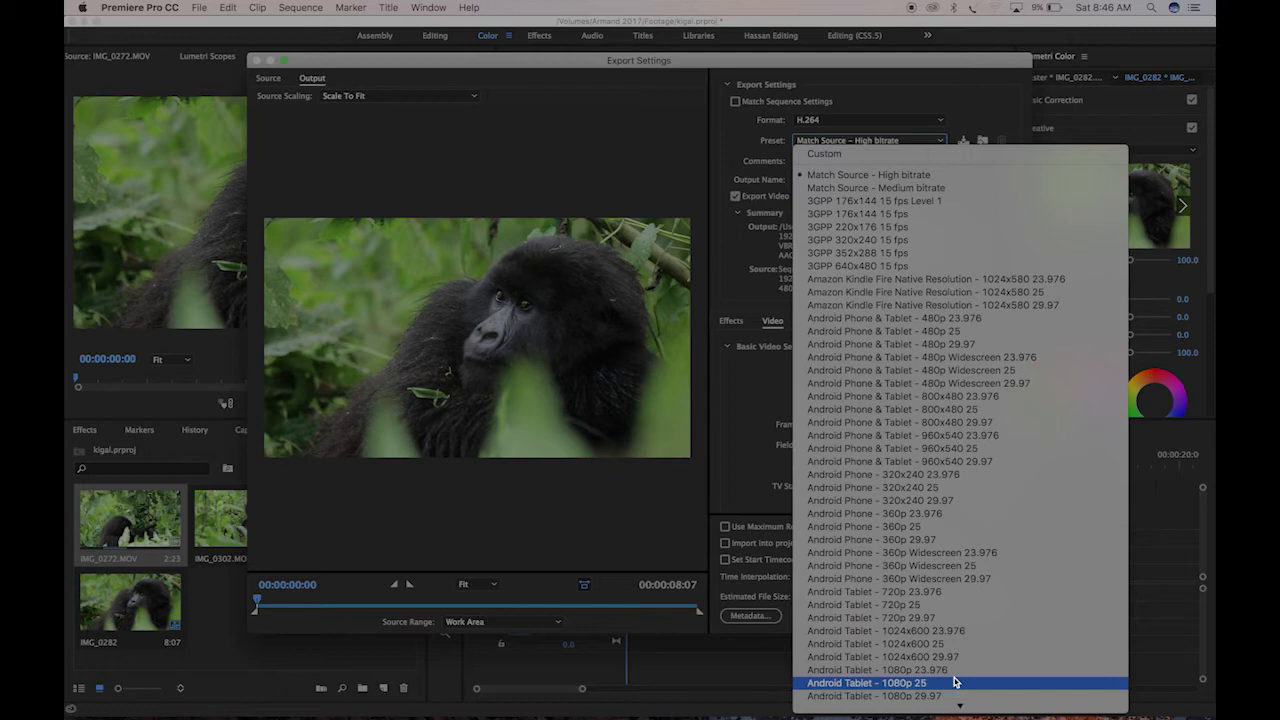
pyautogui.moveTo(959, 707)
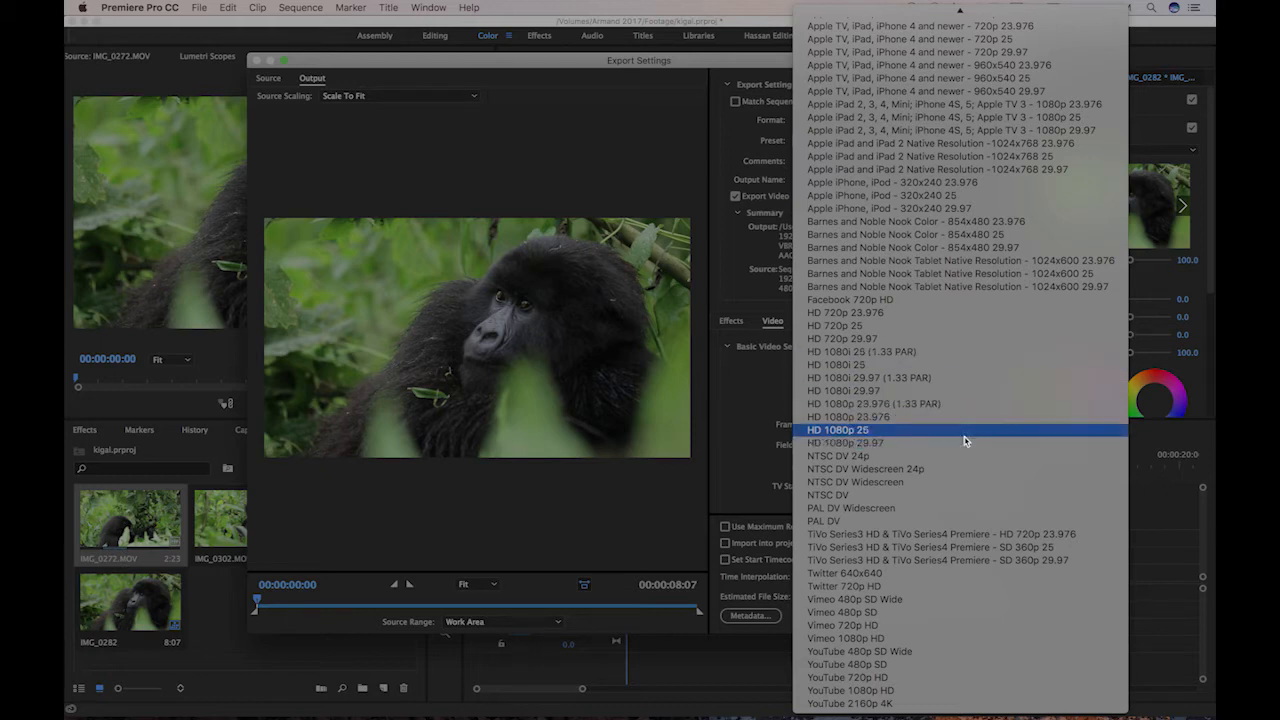
pyautogui.scroll(10, 1002, 284)
pyautogui.scroll(3, 1002, 284)
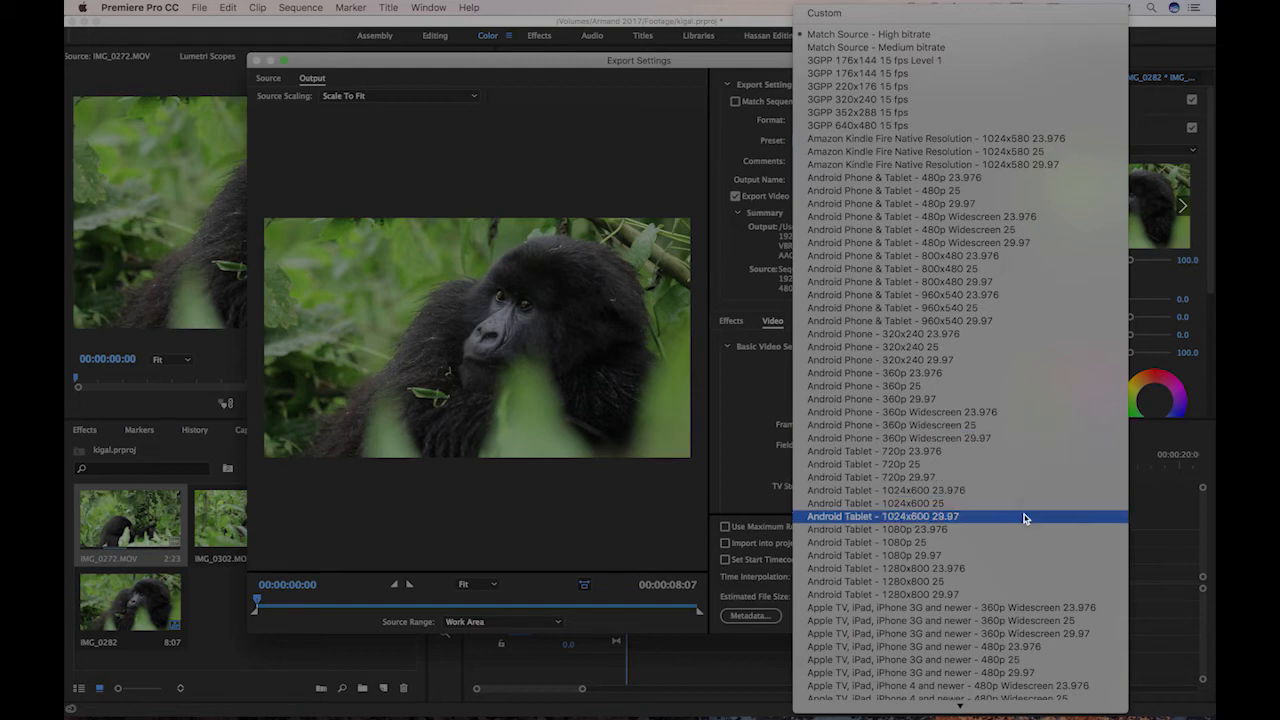
pyautogui.scroll(-10, 1025, 518)
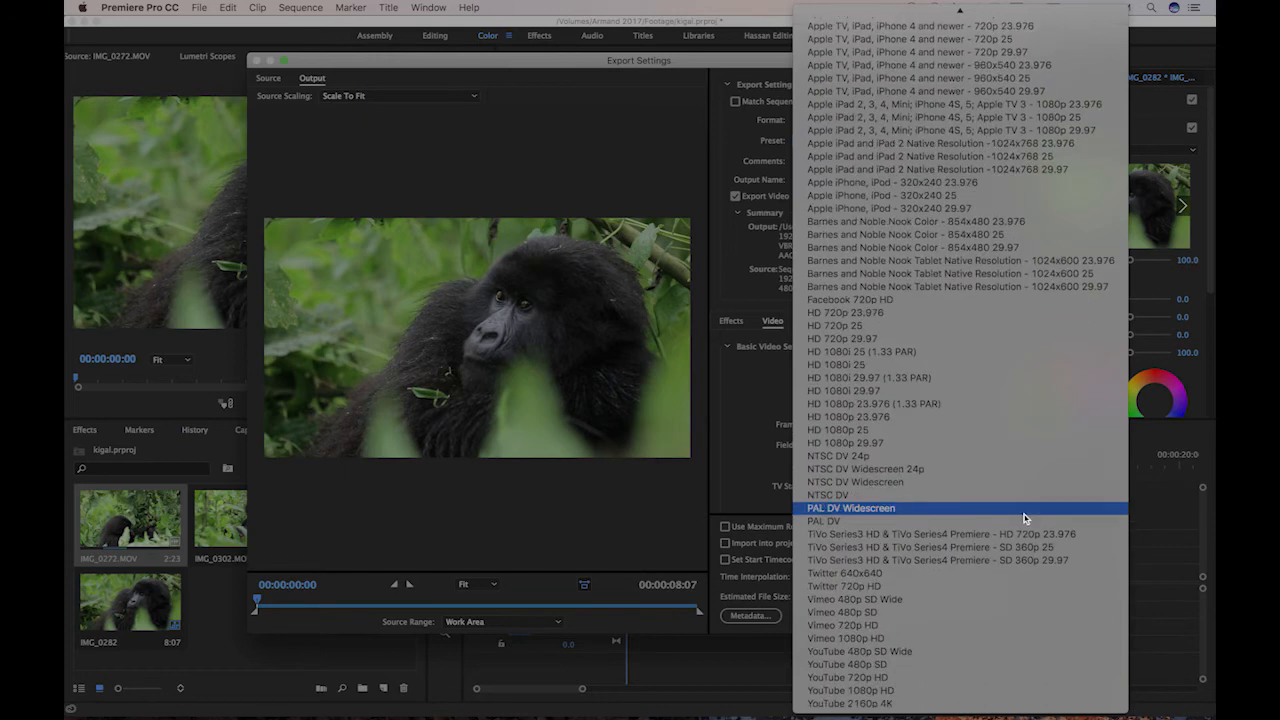
pyautogui.click(843, 327)
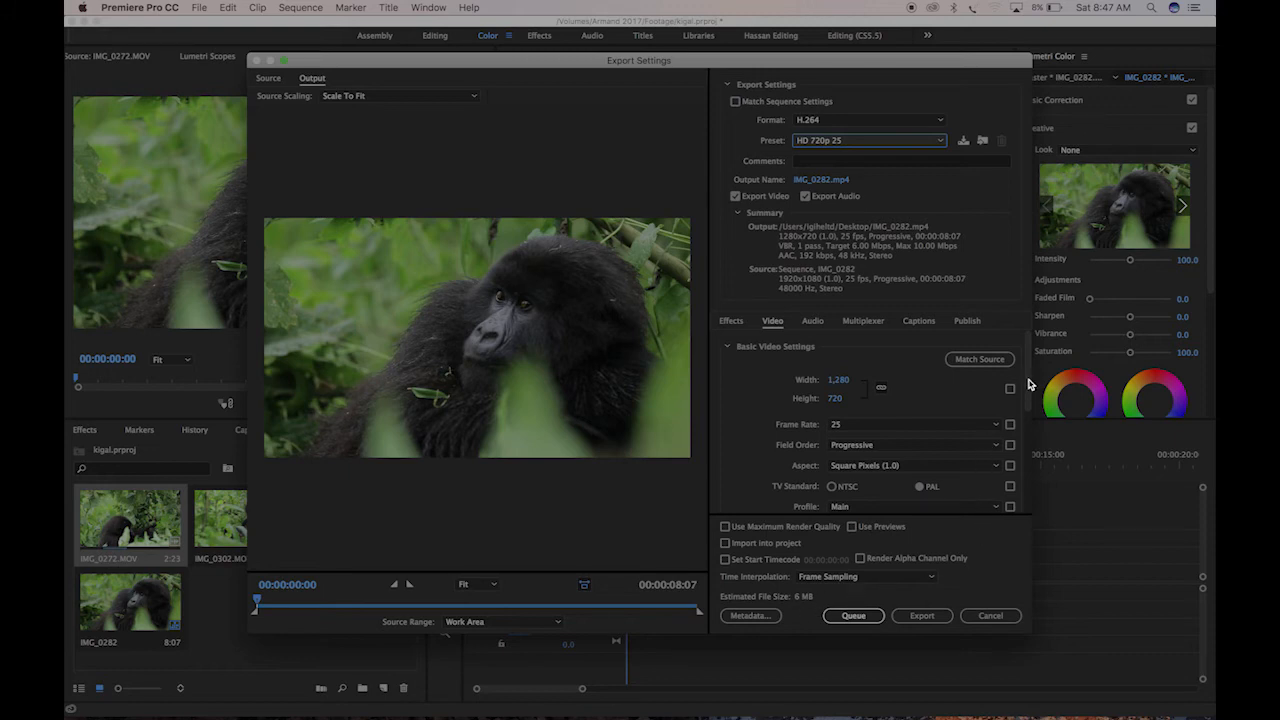
# Lower the target bitrate in the video's bitrate settings to about 2.54 Mbps
pyautogui.moveTo(1028, 384); pyautogui.dragTo(1021, 470)
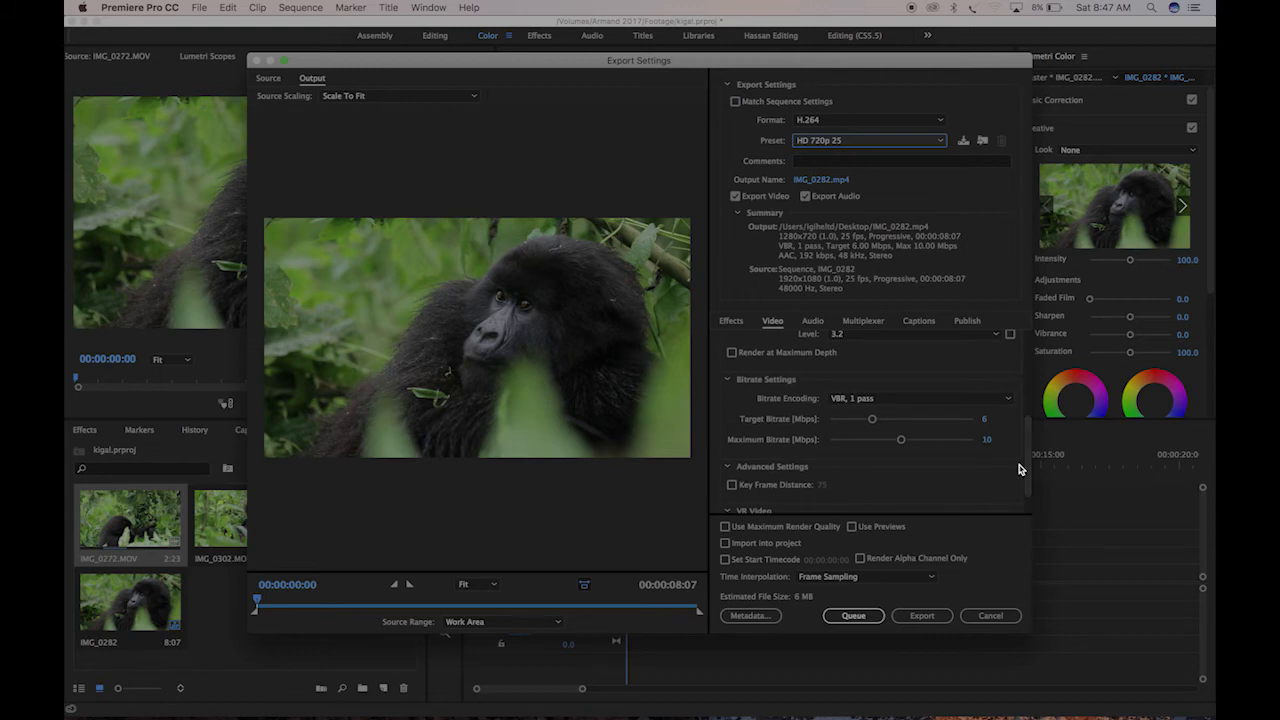
pyautogui.click(873, 421)
pyautogui.moveTo(873, 421); pyautogui.dragTo(845, 424)
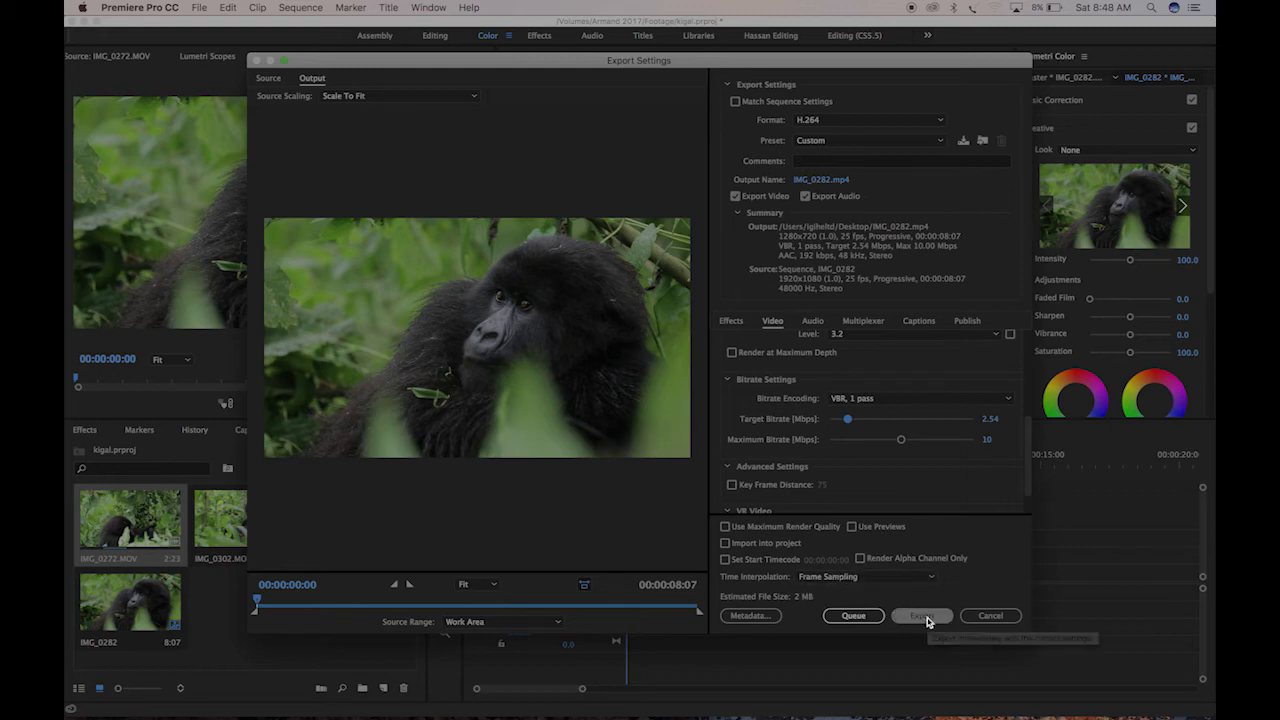
# Set the output file to kigali.mp4 on the external drive and export the sequence
pyautogui.click(834, 181)
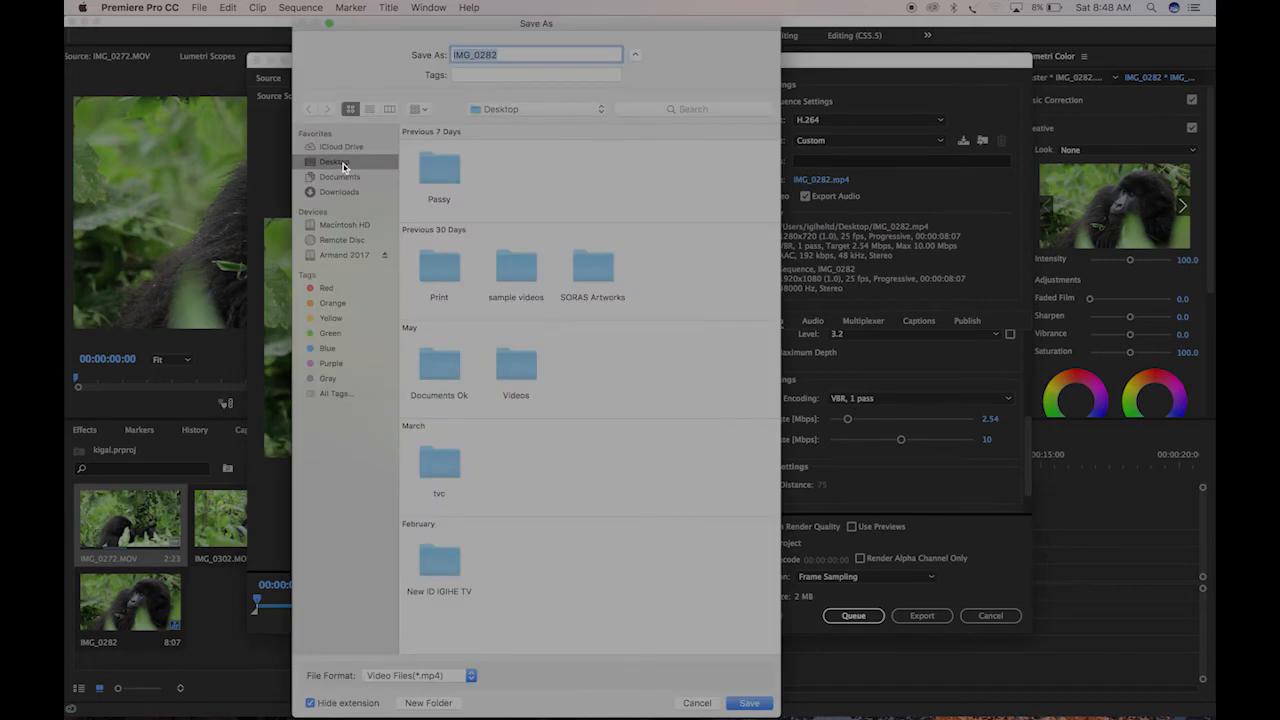
pyautogui.click(348, 260)
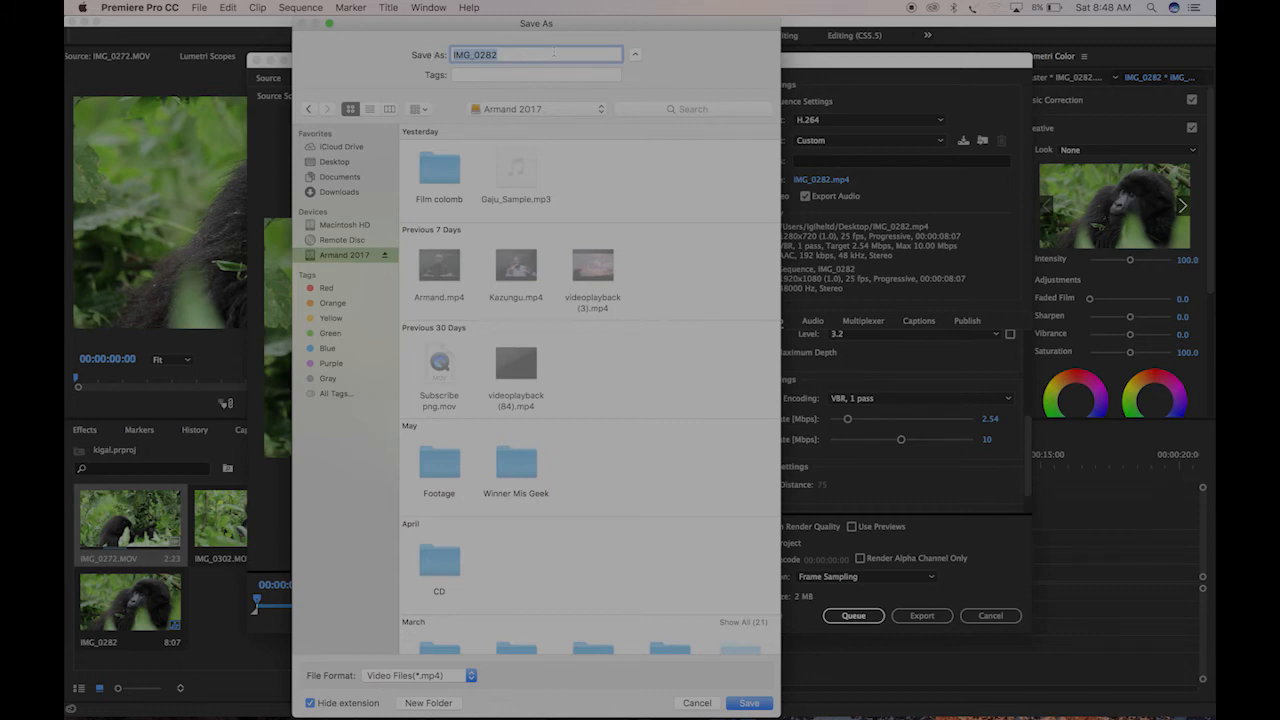
pyautogui.write('kigali')
pyautogui.scroll(-10, 621, 384)
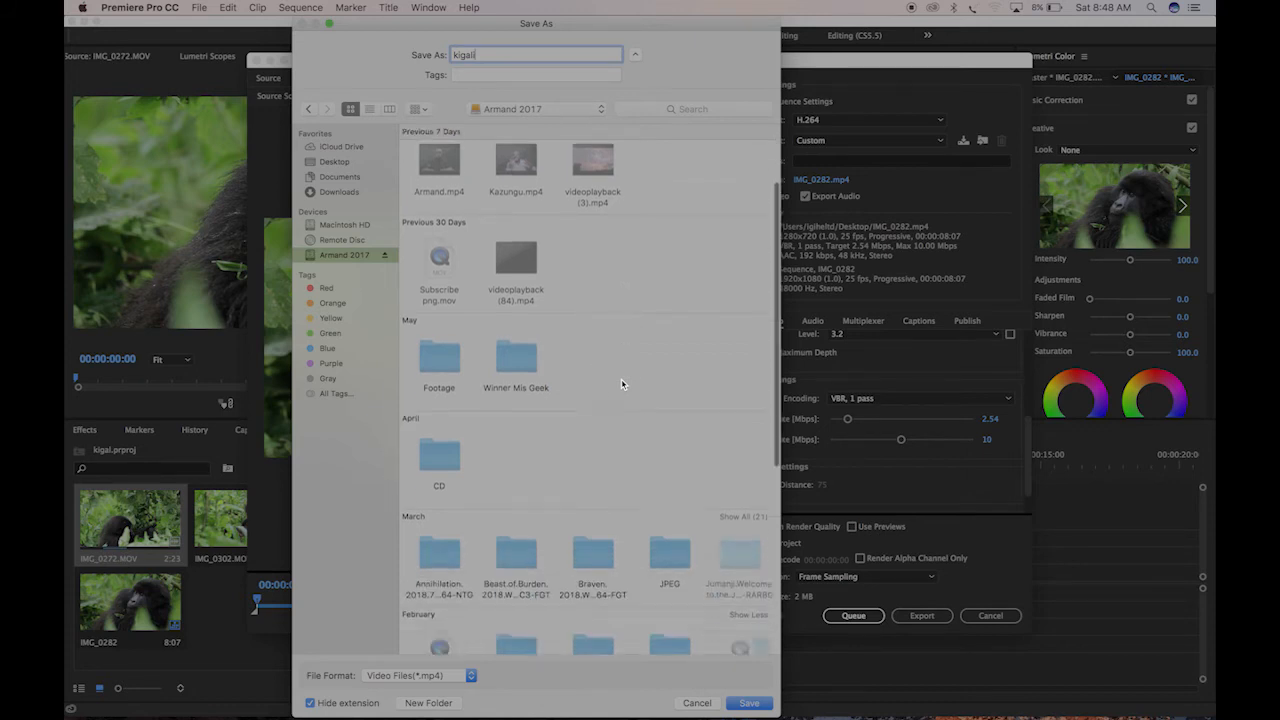
pyautogui.scroll(10, 621, 370)
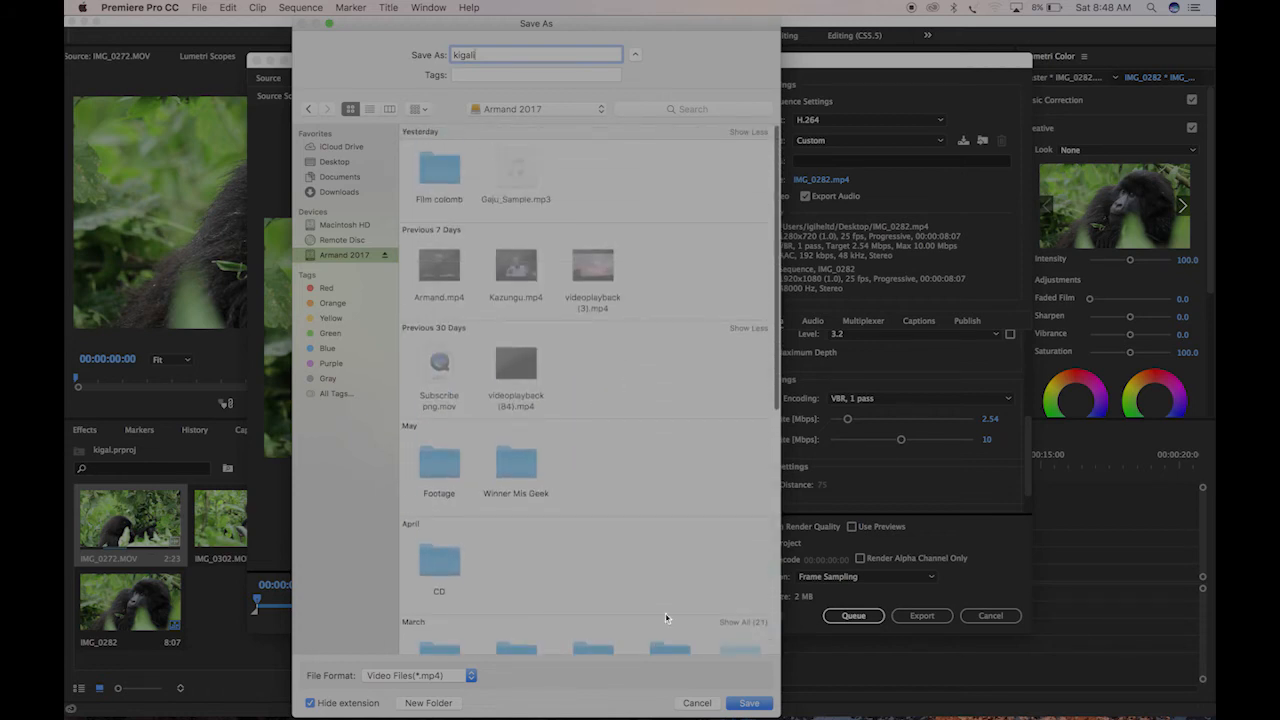
pyautogui.click(760, 704)
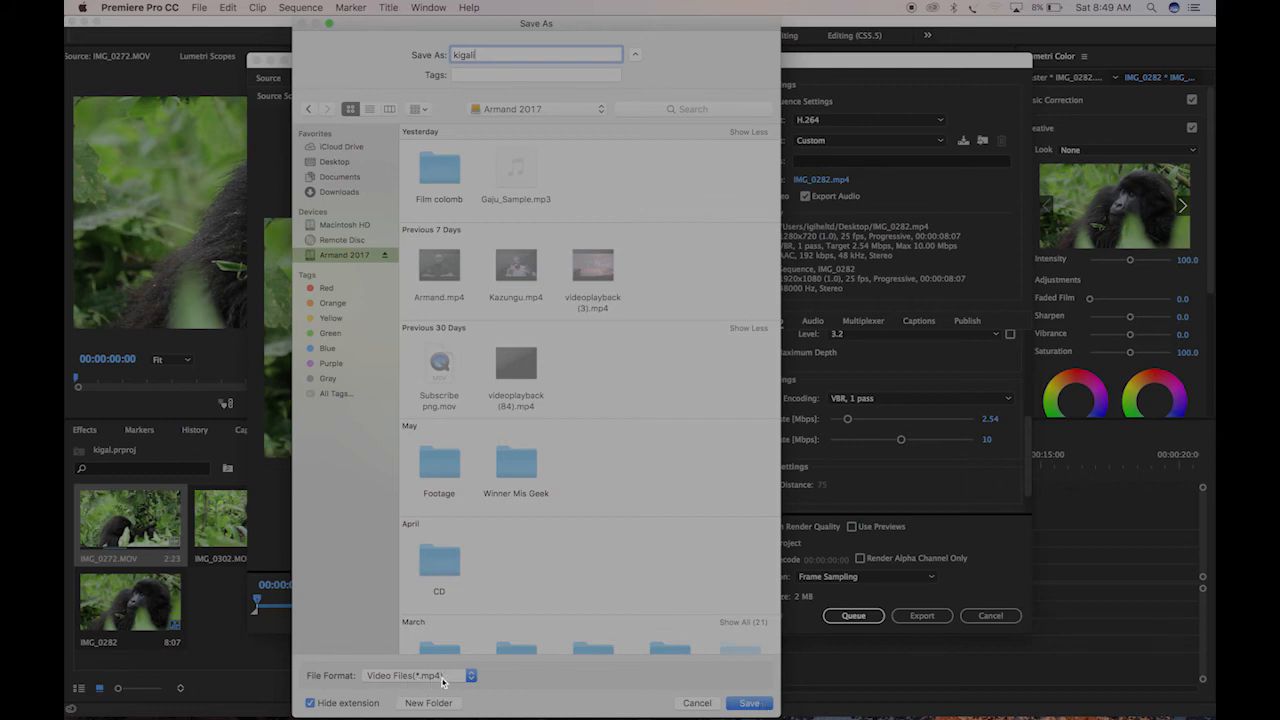
pyautogui.click(762, 706)
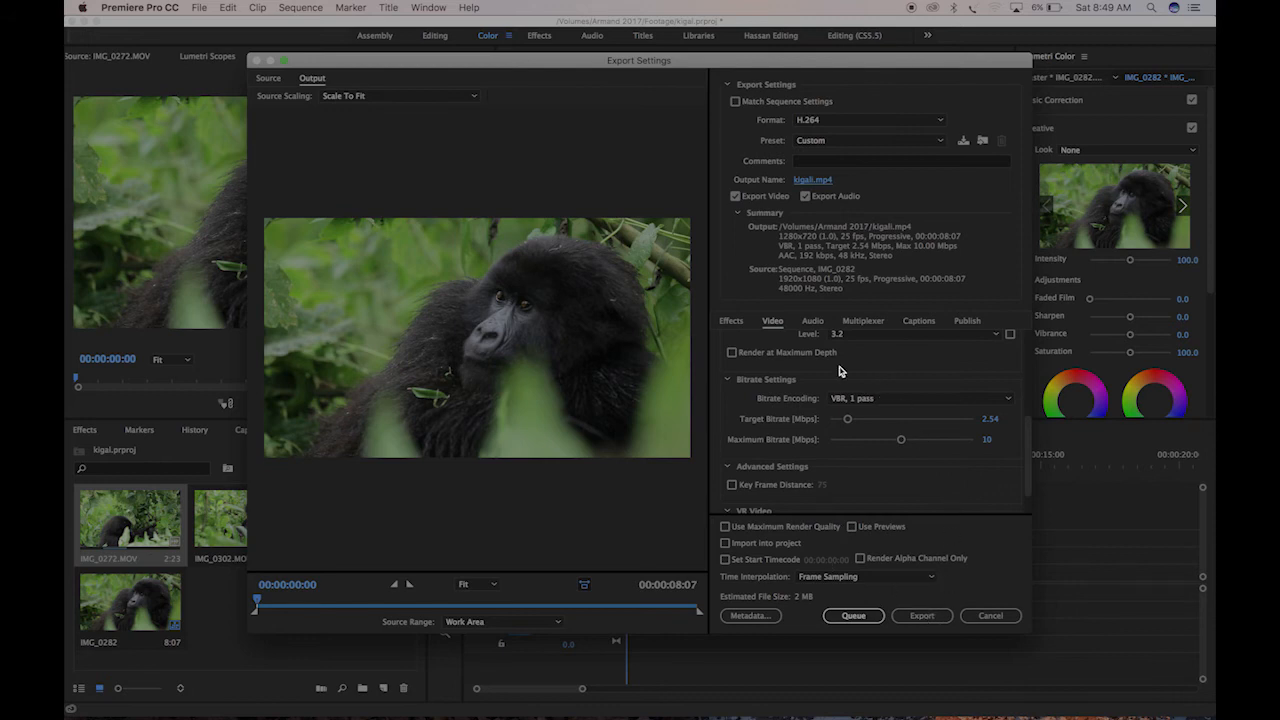
pyautogui.click(933, 619)
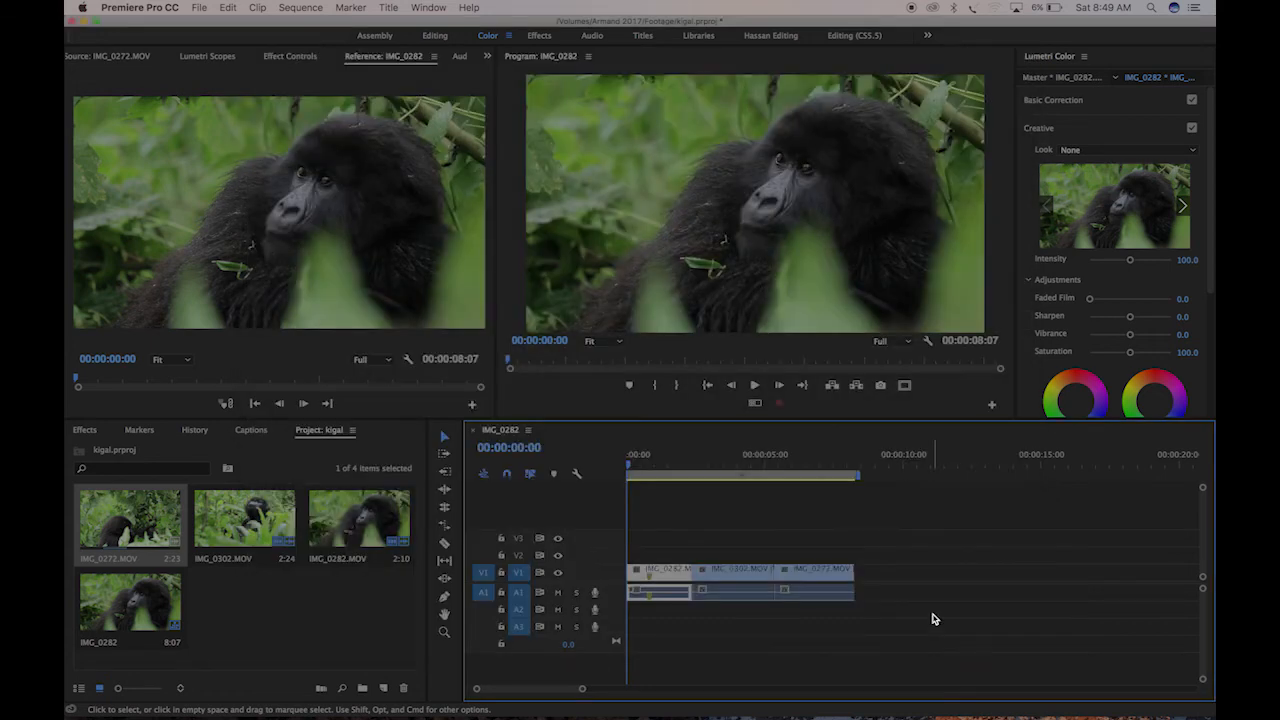
# Minimize the project window and open the external drive in Finder to locate the exported kigali.mp4
pyautogui.click(82, 21)
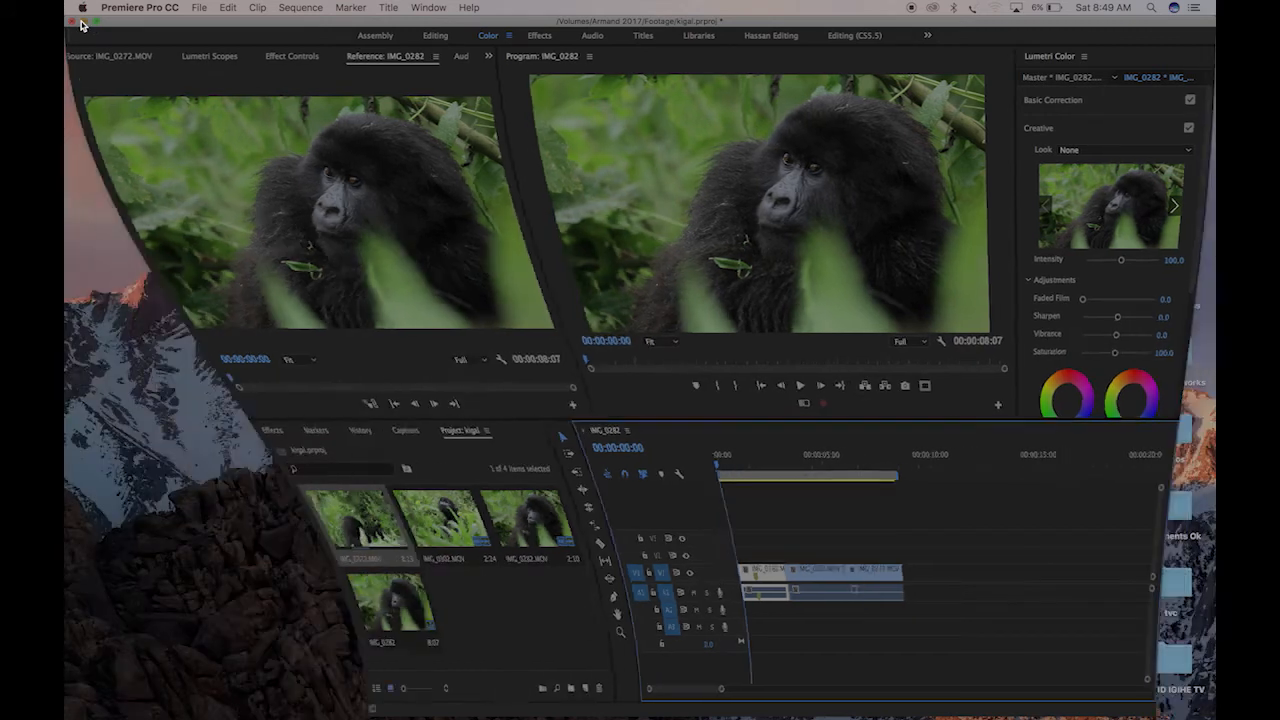
pyautogui.doubleClick(1176, 53)
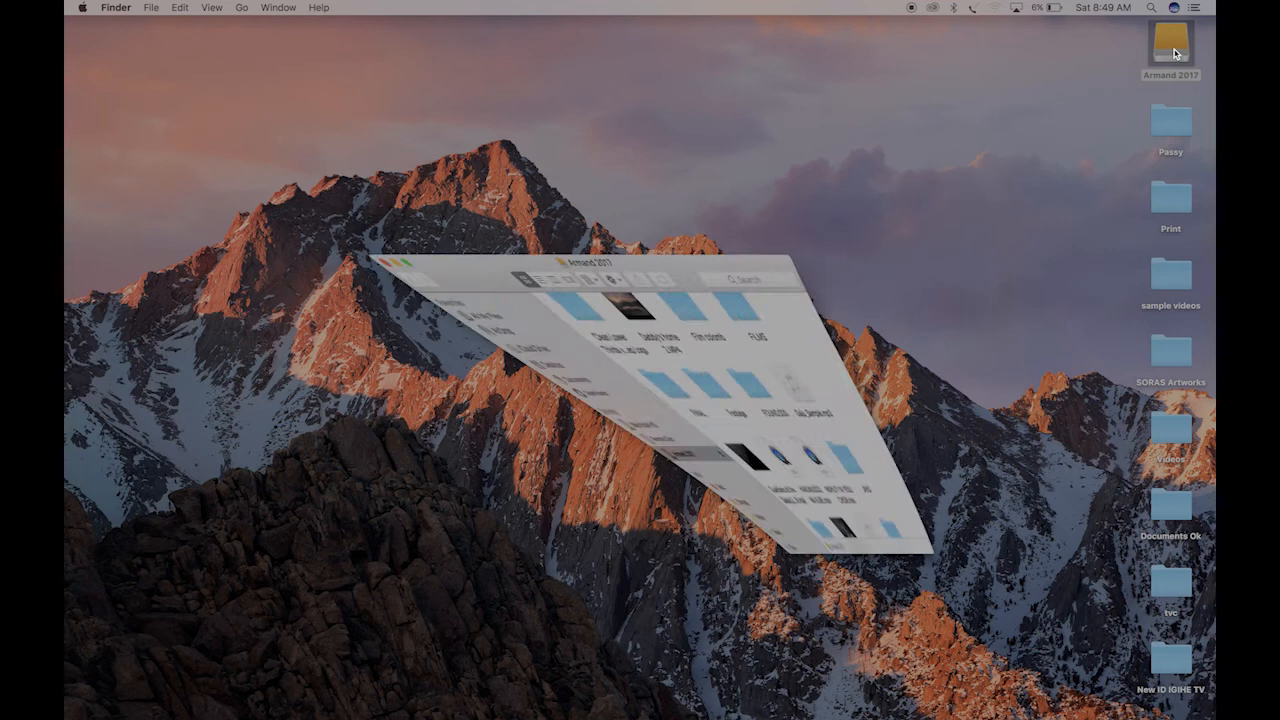
pyautogui.moveTo(730, 323); pyautogui.dragTo(1000, 590)
pyautogui.scroll(5, 775, 272)
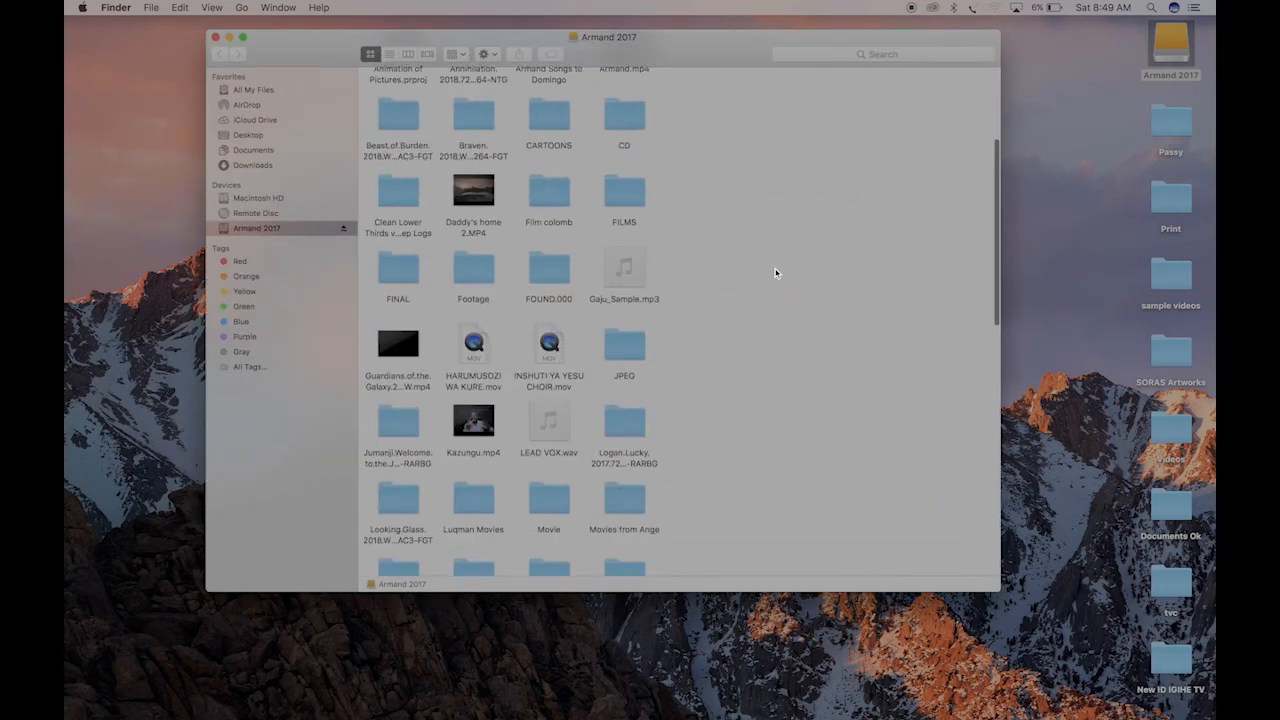
pyautogui.scroll(-15, 775, 272)
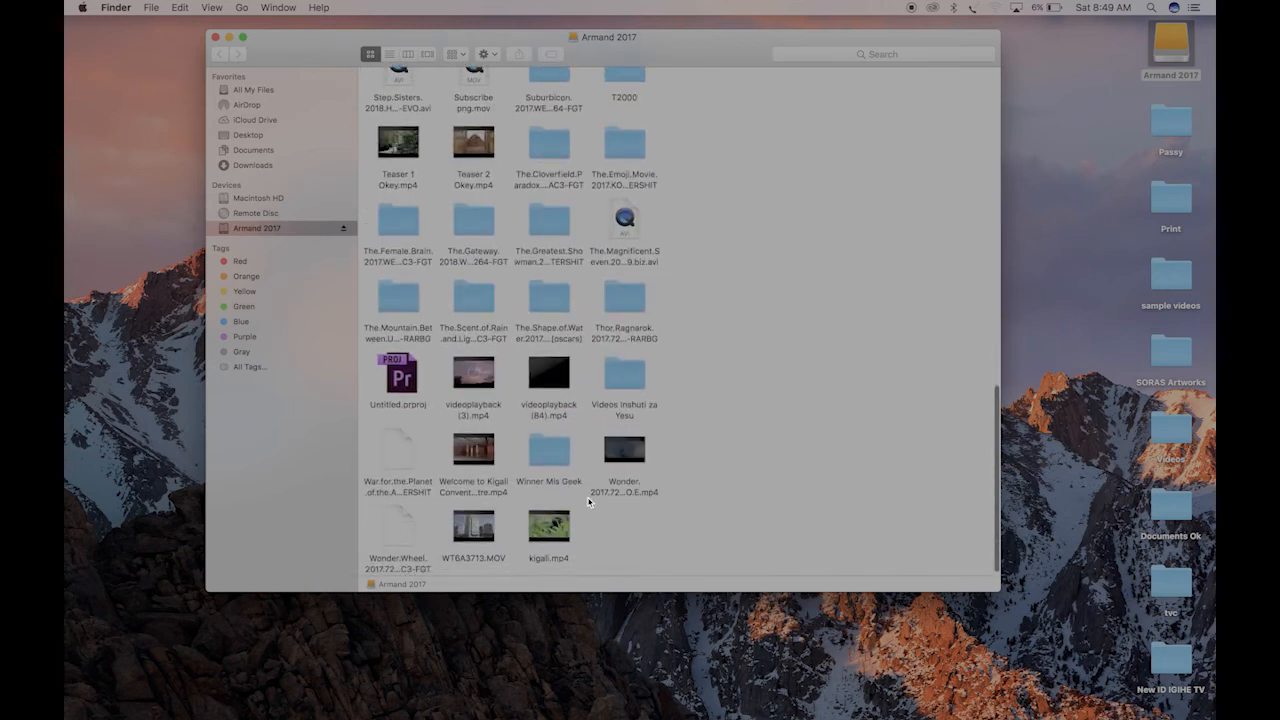
# Preview kigali.mp4 with Quick Look, and put the preview and the drive's window away
pyautogui.click(568, 522)
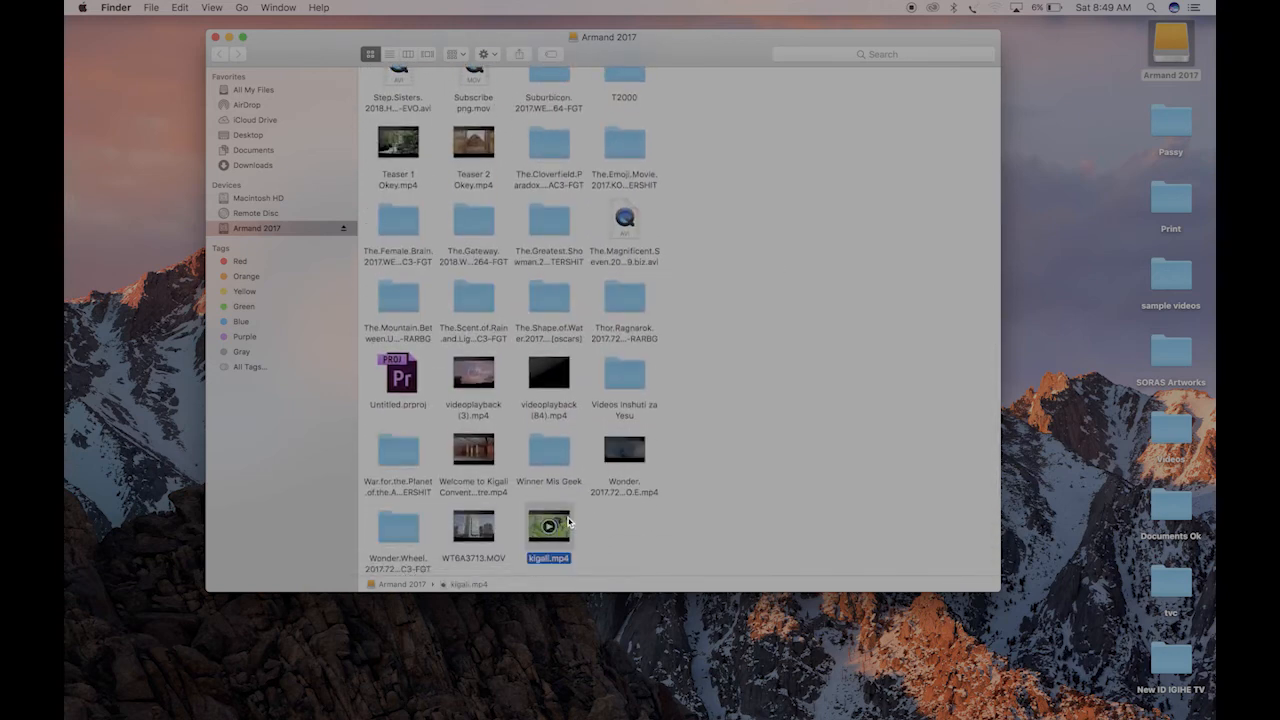
pyautogui.press('space')
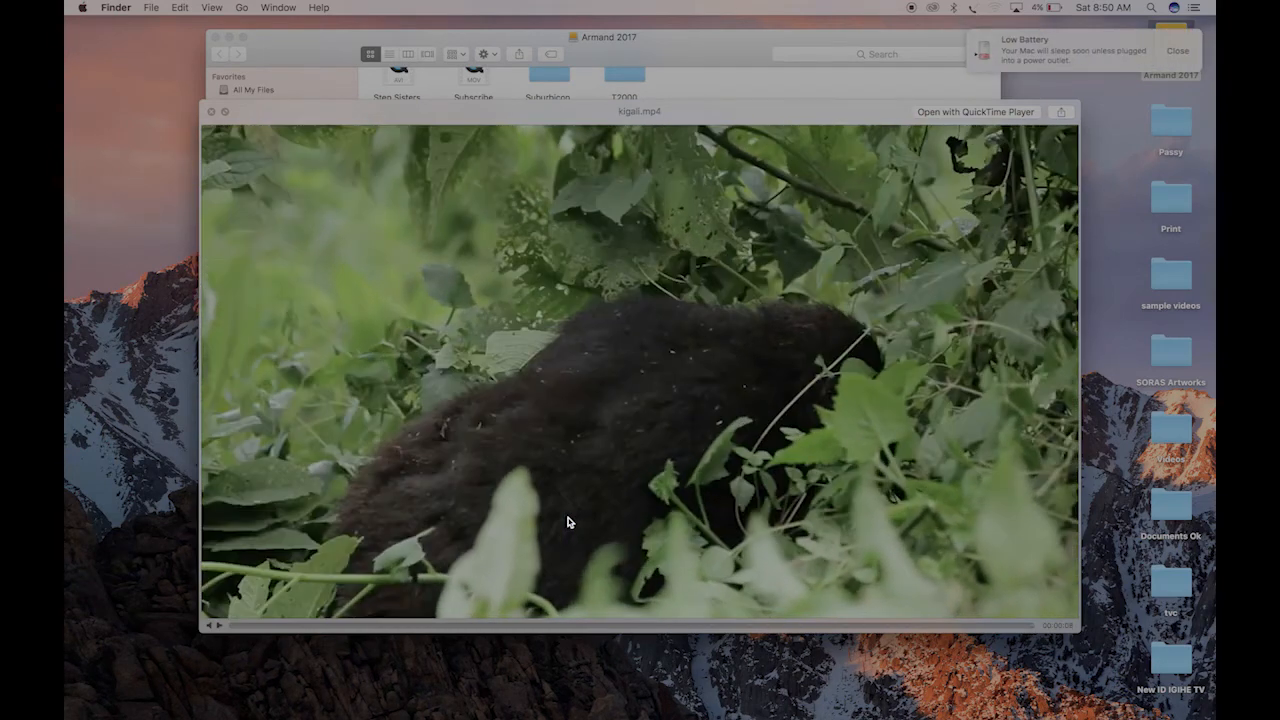
pyautogui.press('space')
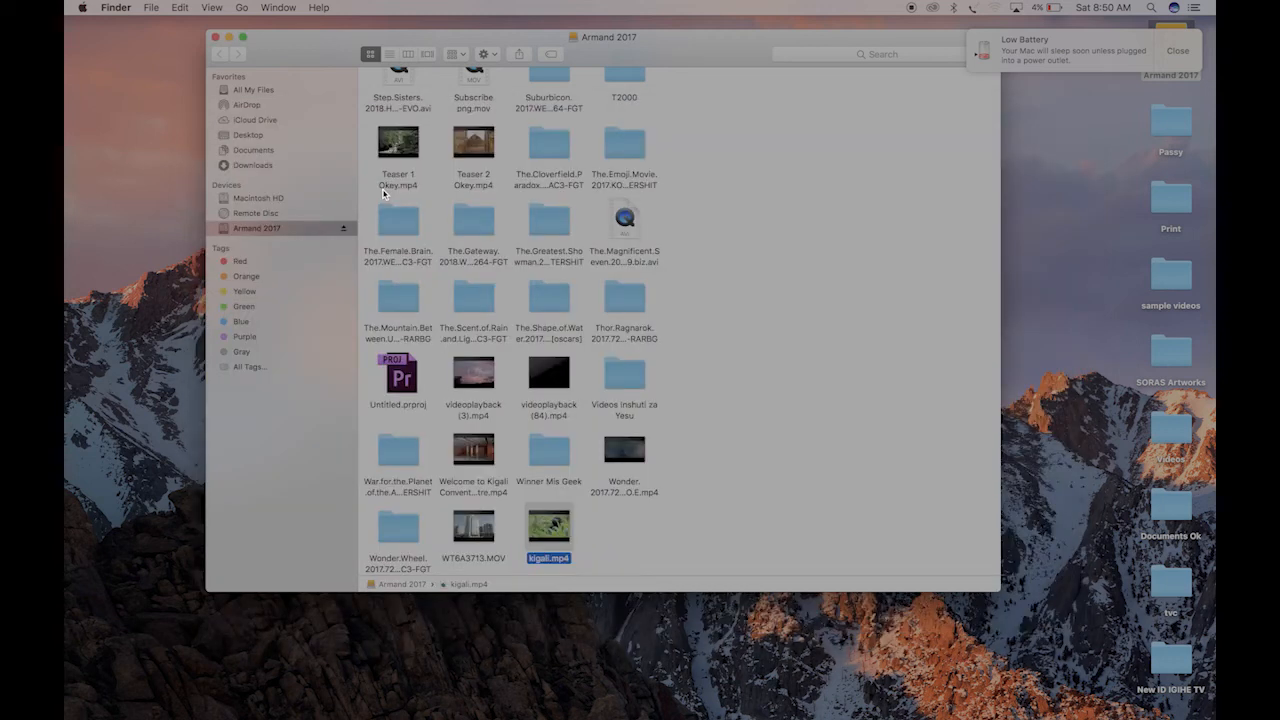
pyautogui.click(228, 38)
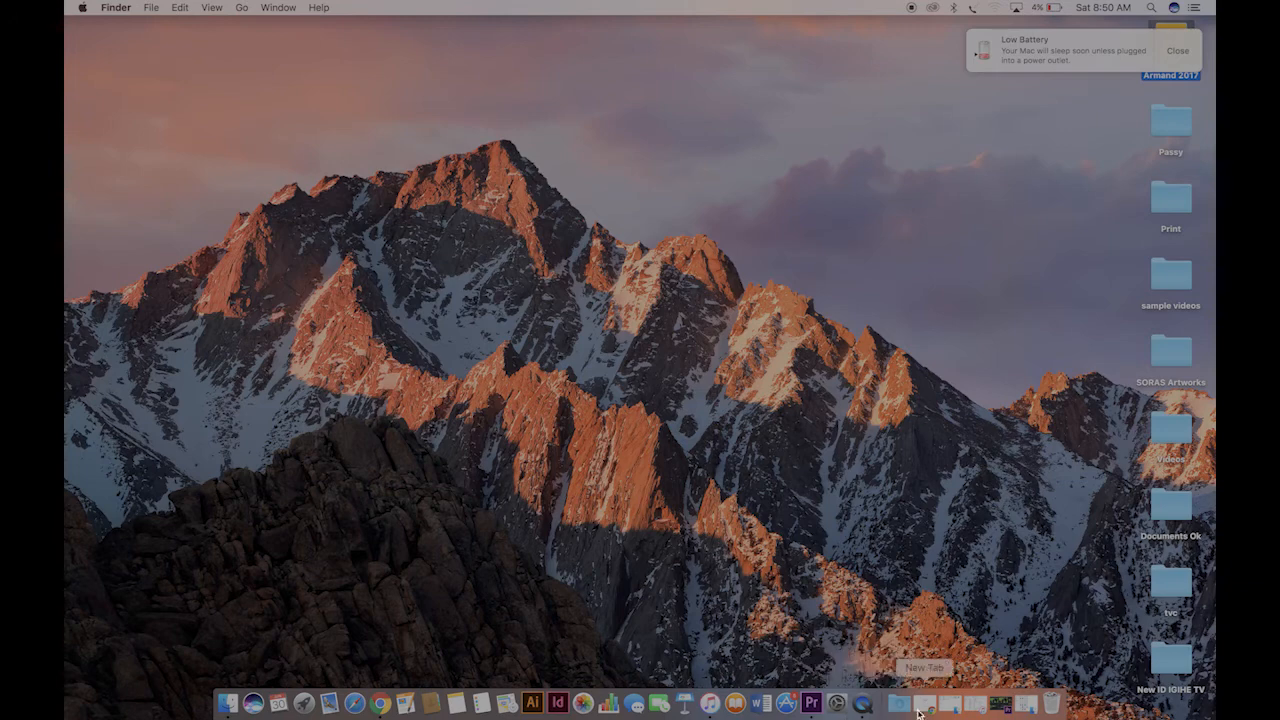
# Switch back to Premiere Pro, reopen the media export settings for the sequence, and dismiss the low battery notification
pyautogui.click(811, 703)
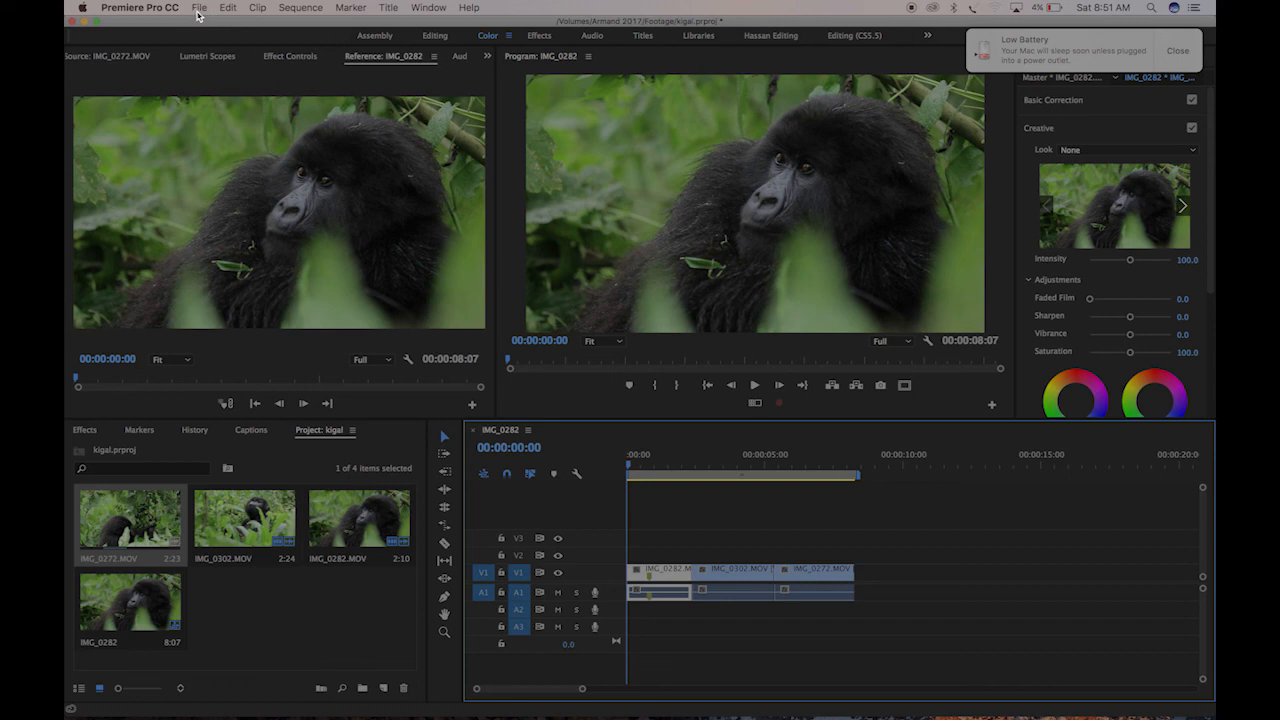
pyautogui.click(199, 9)
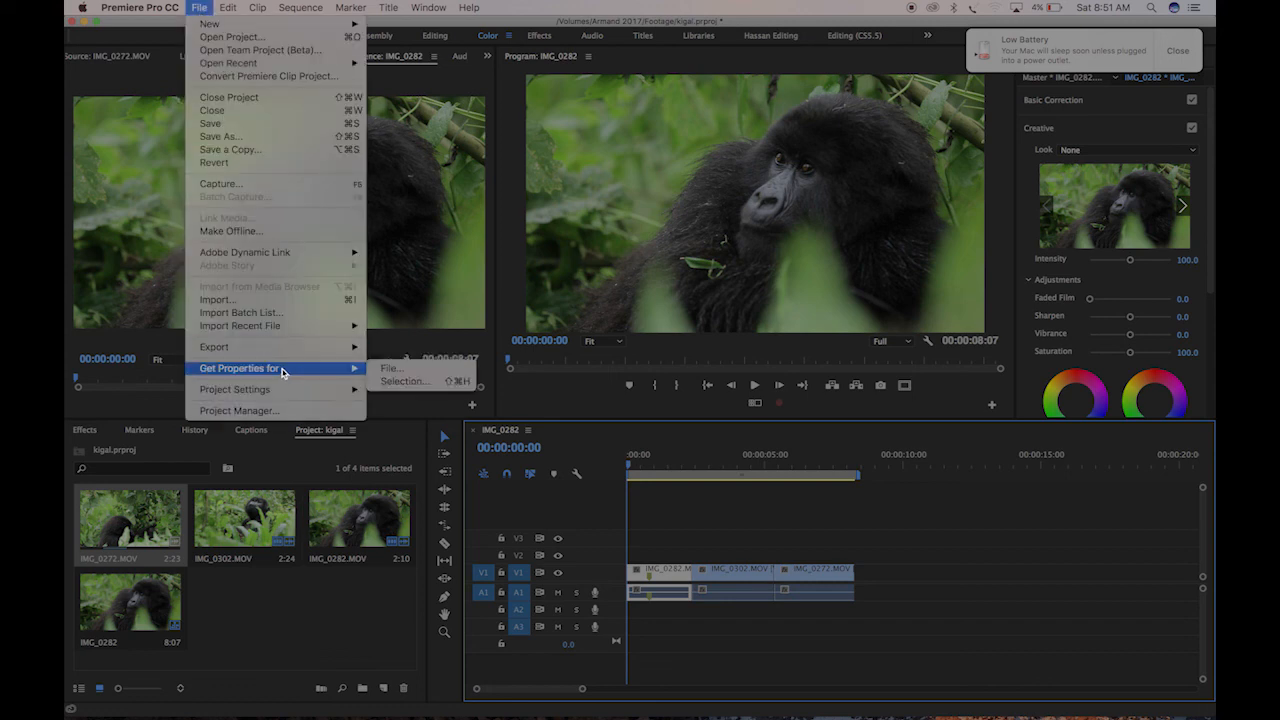
pyautogui.moveTo(311, 350)
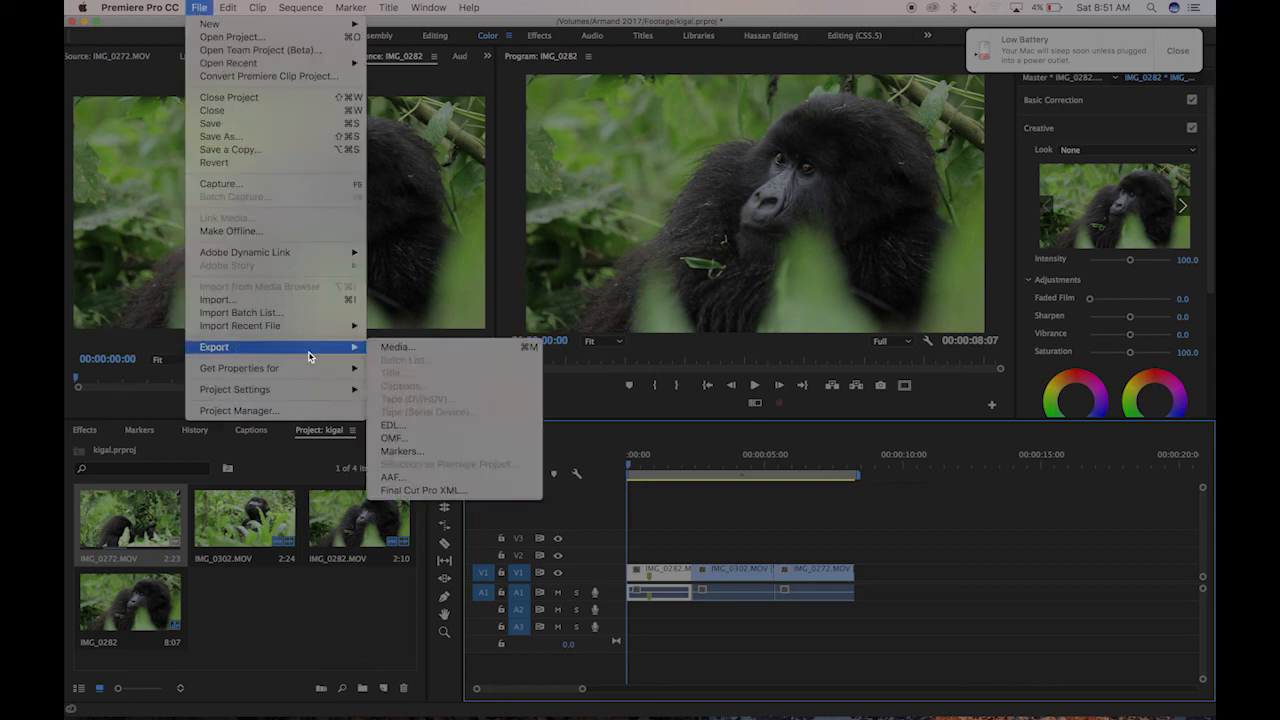
pyautogui.click(440, 357)
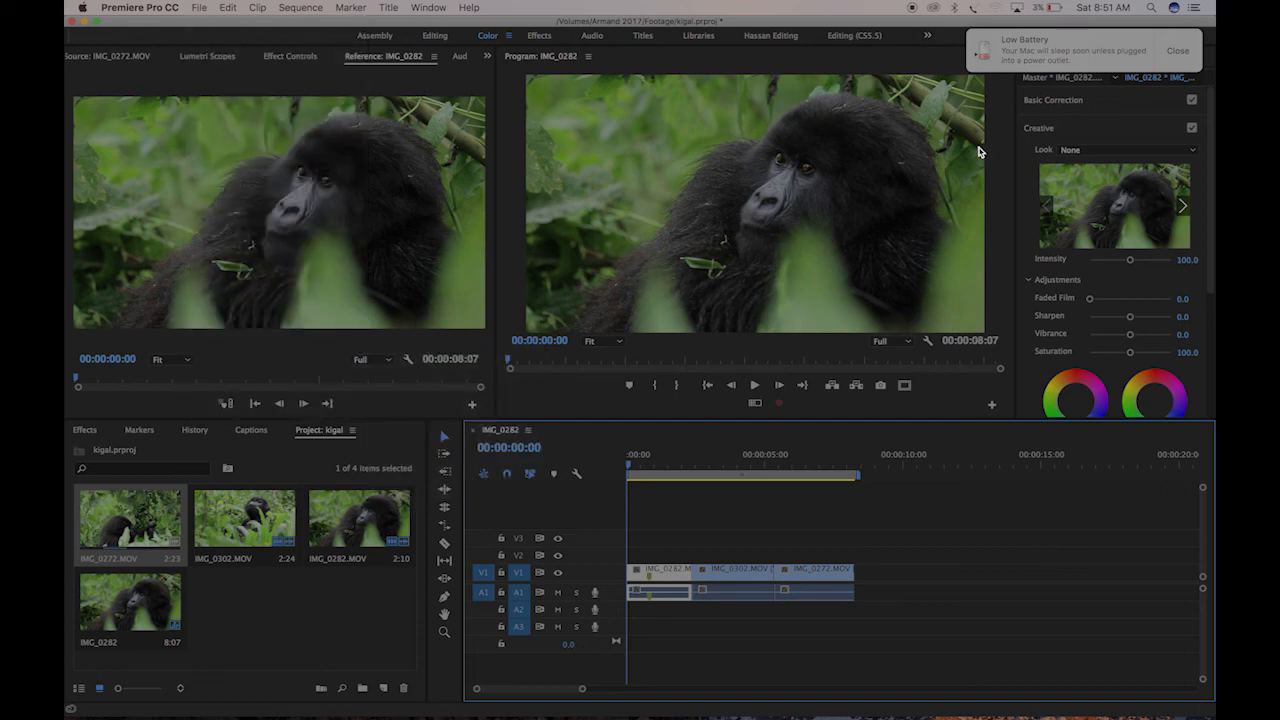
pyautogui.click(1163, 61)
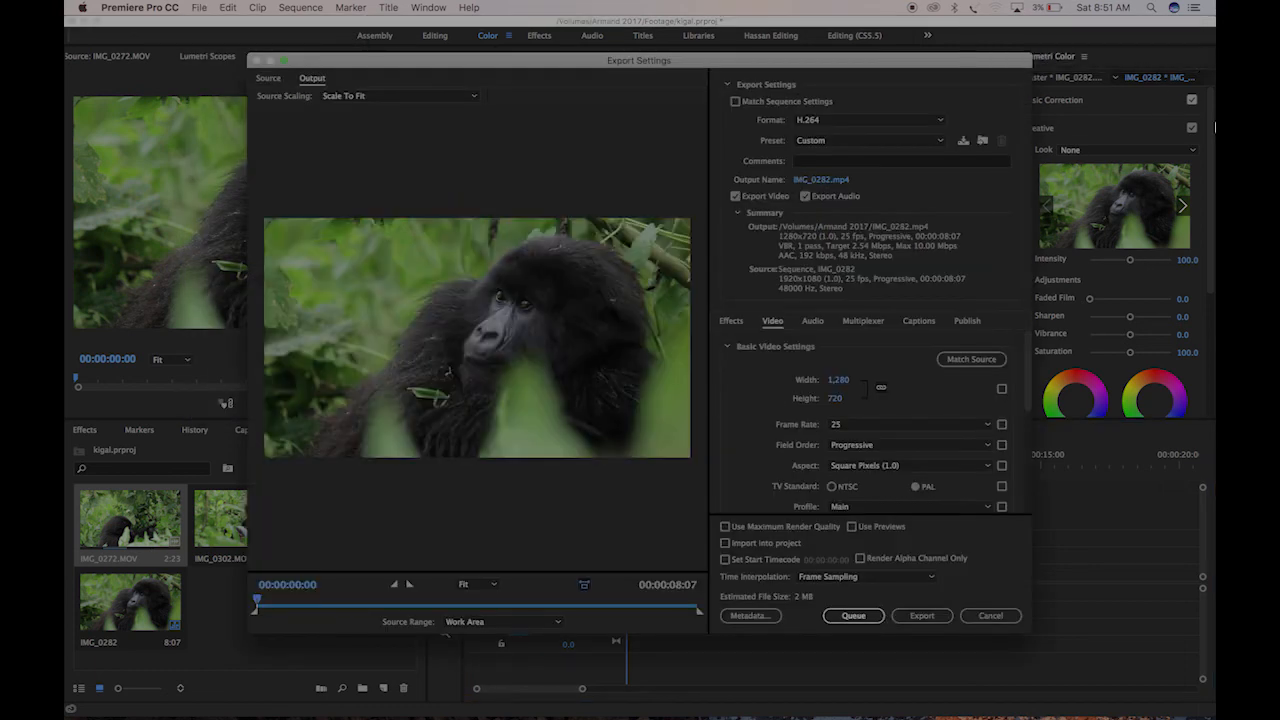